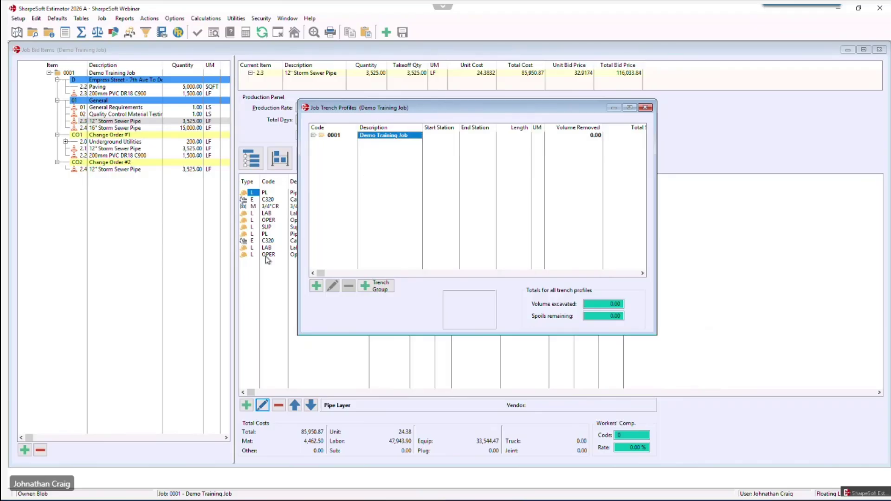
- Add a trench group with code SP and description Sewer Pipe to the Demo Training Job
click(318, 287)
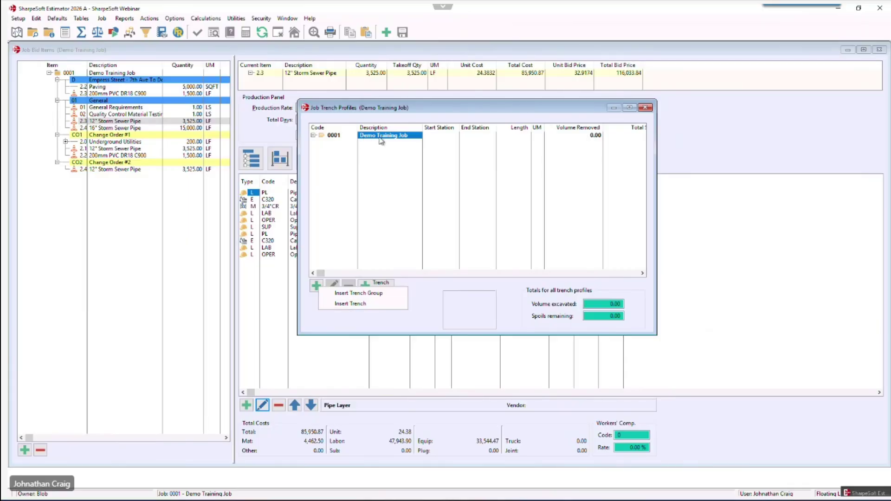
click(362, 294)
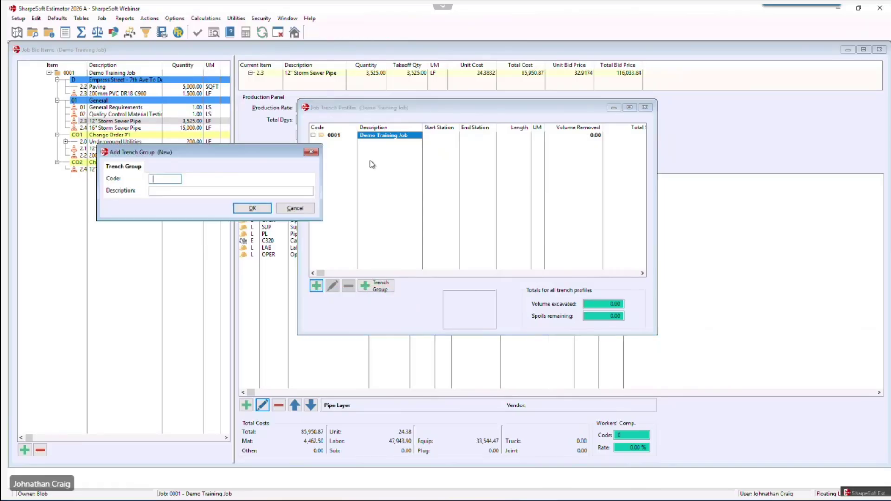
text(SP)
click(242, 191)
text(Sewer Pipe)
click(252, 208)
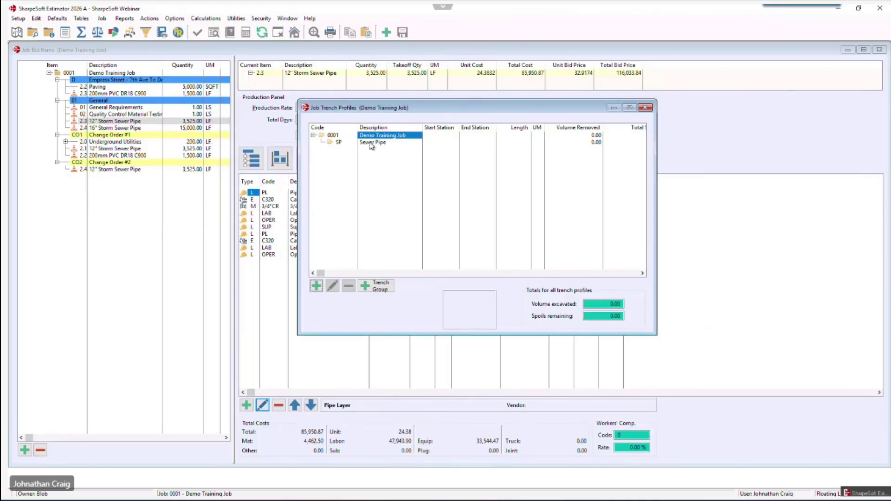
- Insert a new trench under the Sewer Pipe group with code 12SSP and description 12" Storm Sewer Pipe, leaving the stations blank
click(371, 143)
click(317, 286)
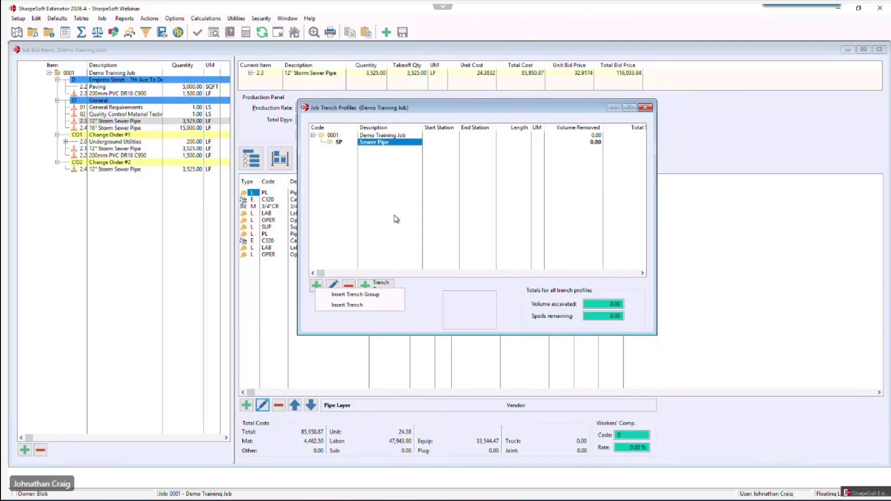
click(347, 306)
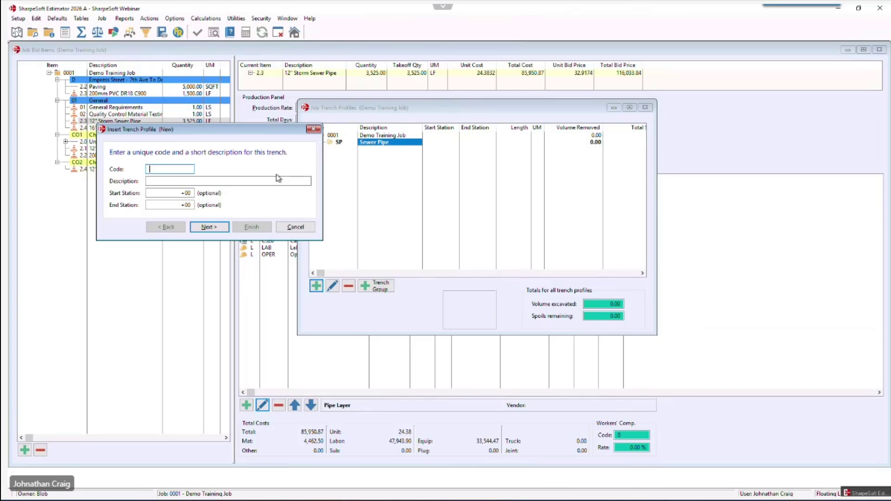
text(12SSP)
key(Tab)
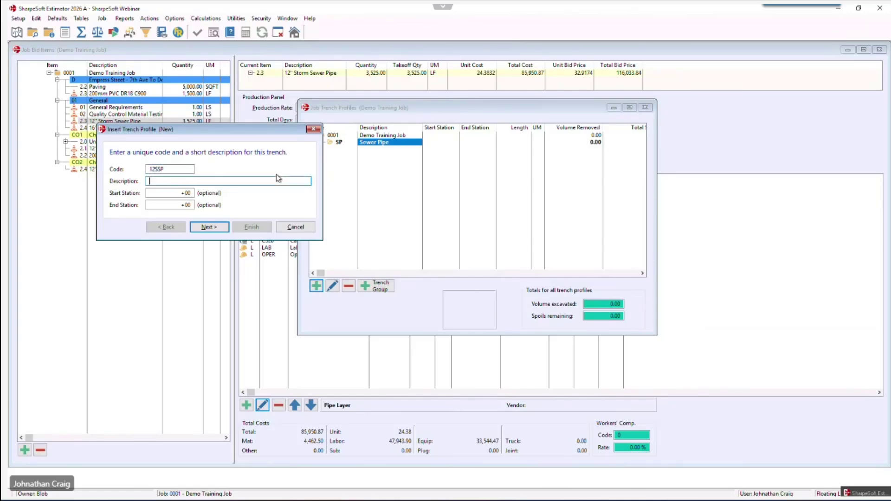
text(12" Storm Sewer Pipe)
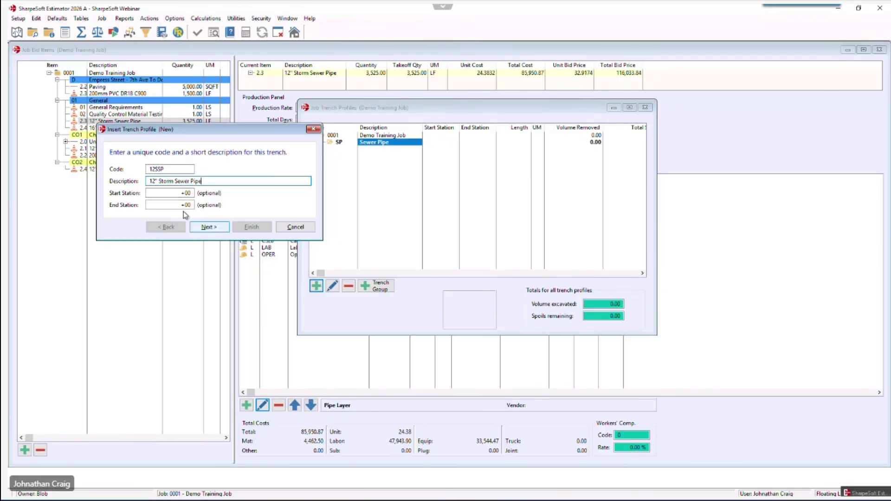
click(210, 227)
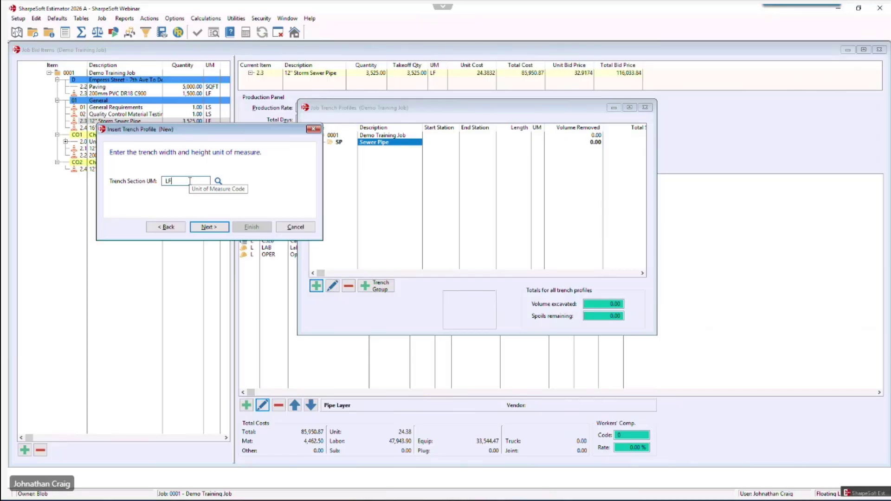
- Accept LF as the trench section unit and set the trench length to 3525 LF
click(210, 227)
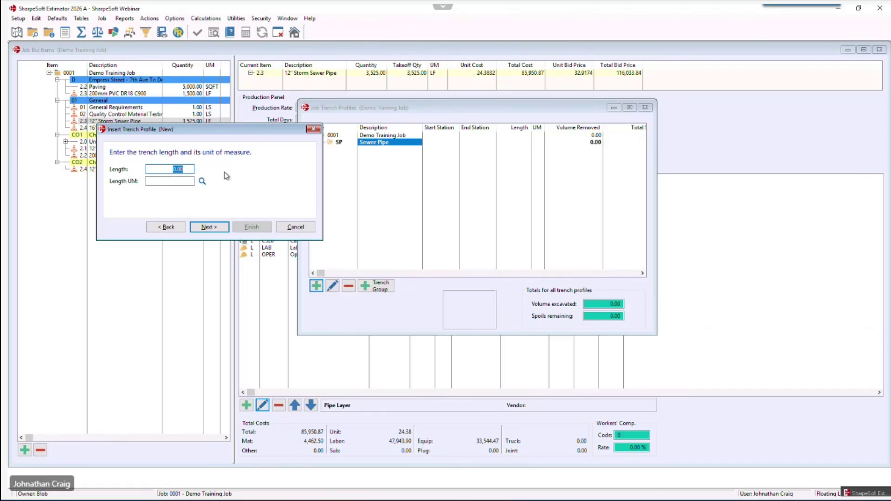
text(3525)
key(Tab)
click(209, 227)
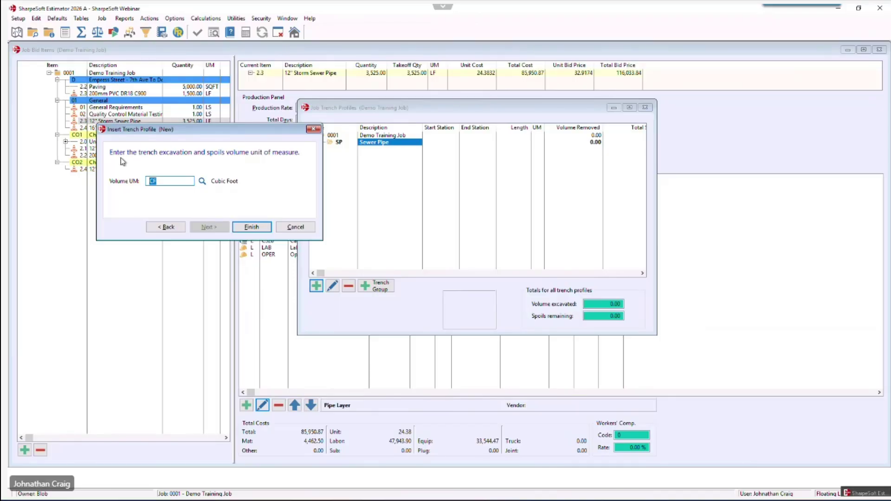
- Set the excavation and spoils volume unit to CY and finish creating the trench profile
click(172, 182)
double_click(148, 182)
key(BackSpace)
text(CY)
click(251, 227)
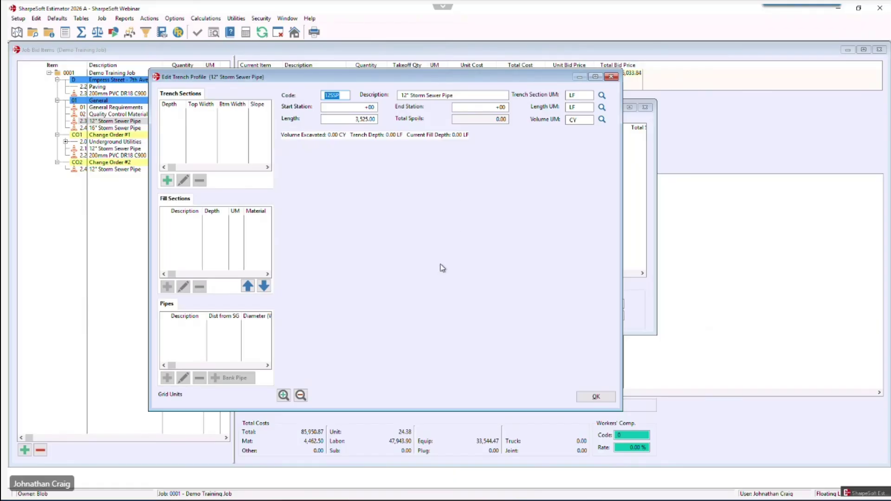
click(349, 119)
click(336, 119)
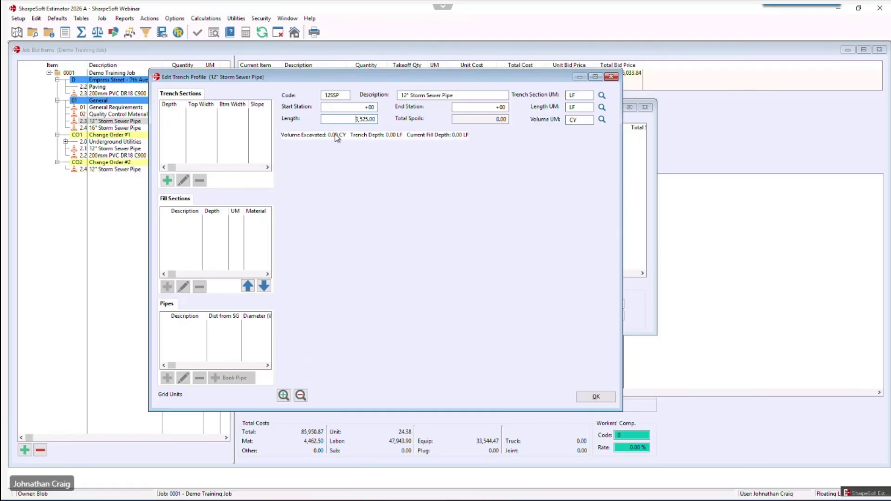
- Add a vertical-sided trench section 5 ft deep with top and bottom widths of 3 ft
click(168, 181)
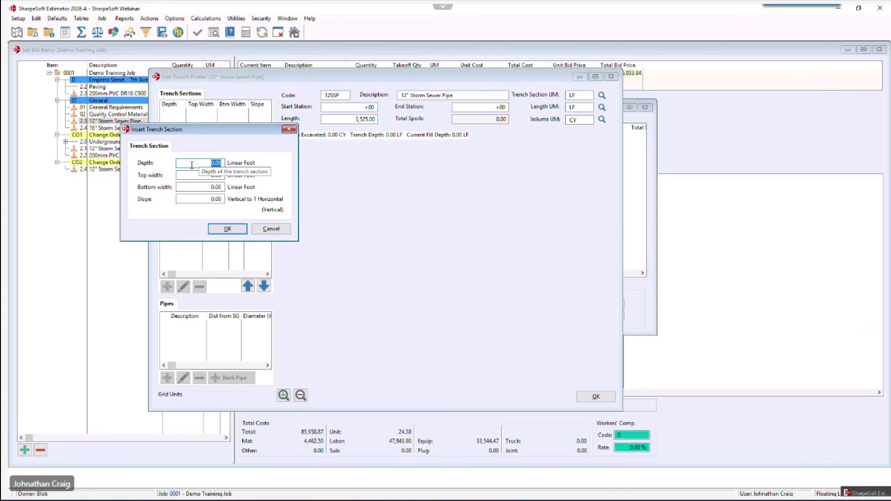
text(5)
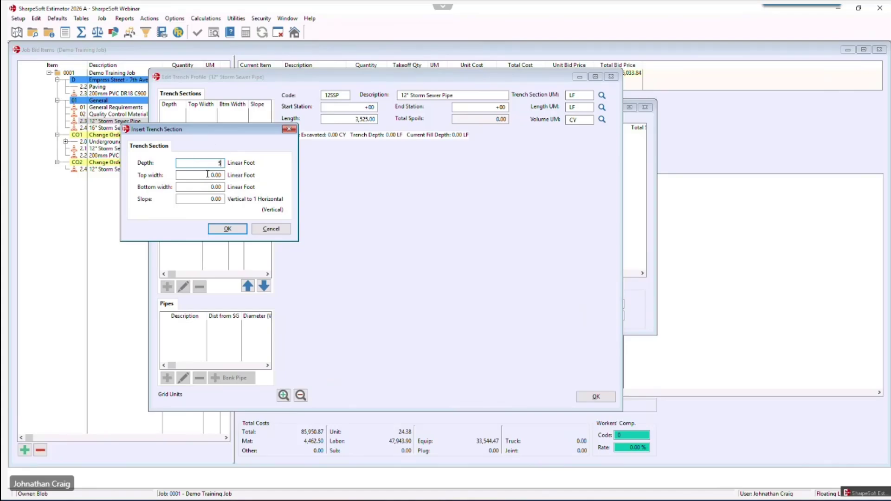
key(Tab)
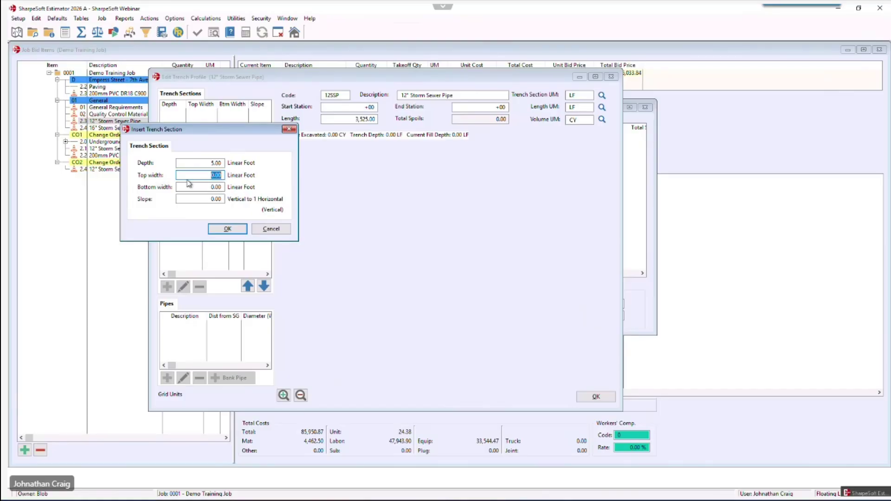
text(3)
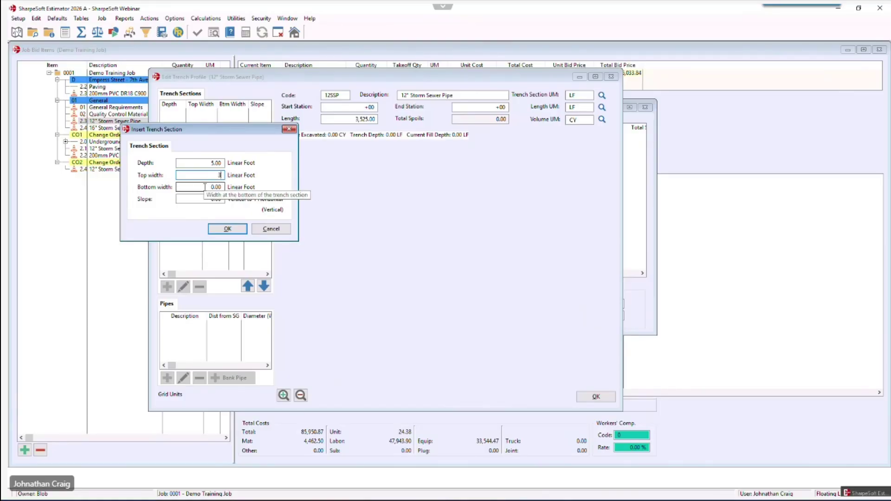
key(Tab)
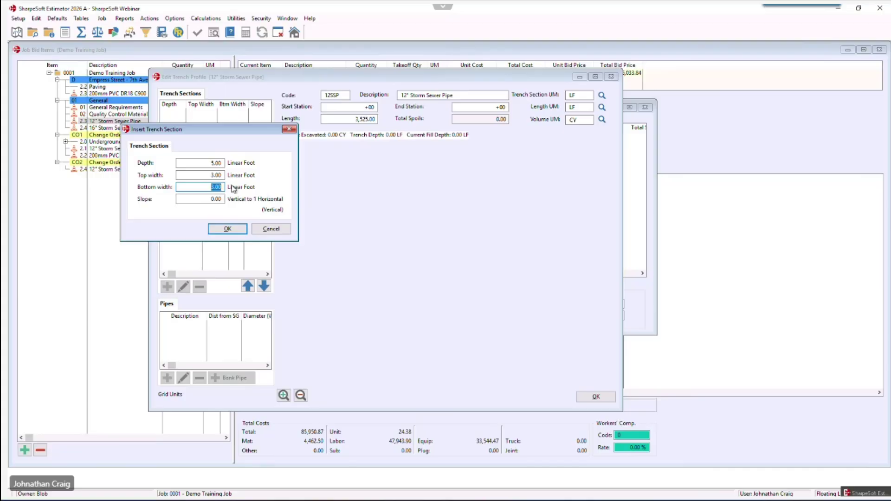
click(206, 201)
click(235, 231)
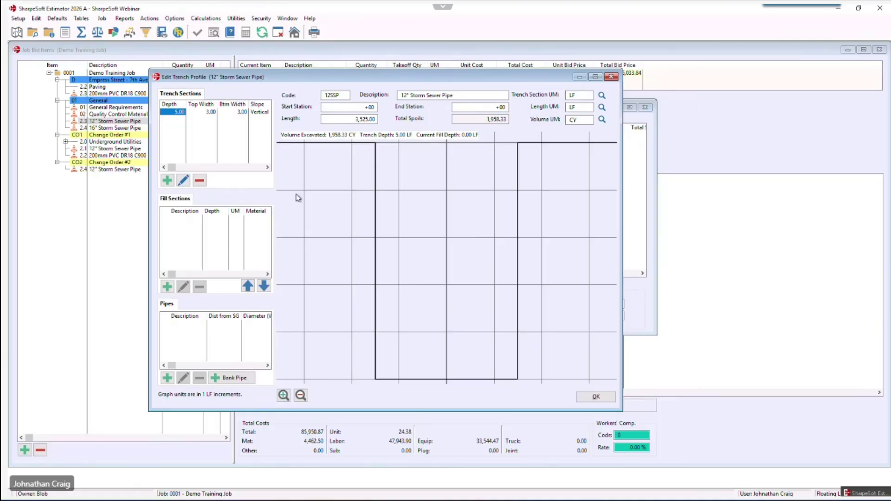
- Add a second vertical trench section 3 ft deep and 6 ft wide, and stretch it to 8 ft wide in the trench drawing
click(166, 181)
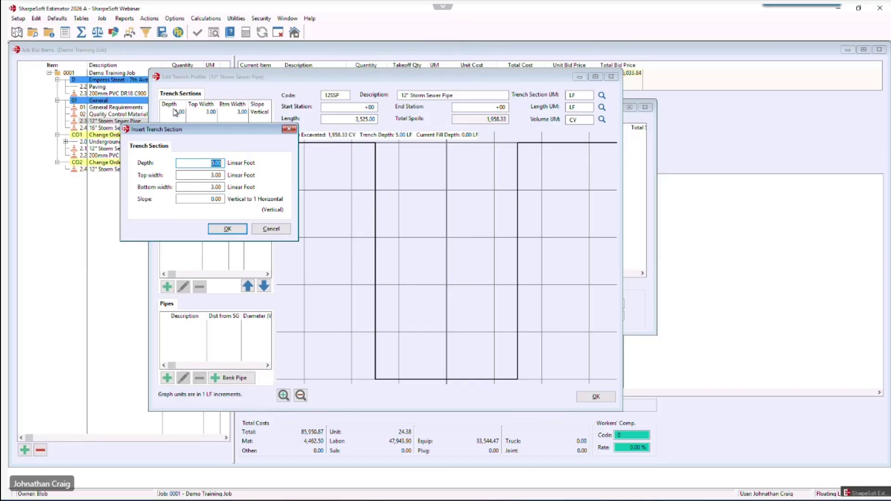
text(3)
key(Tab)
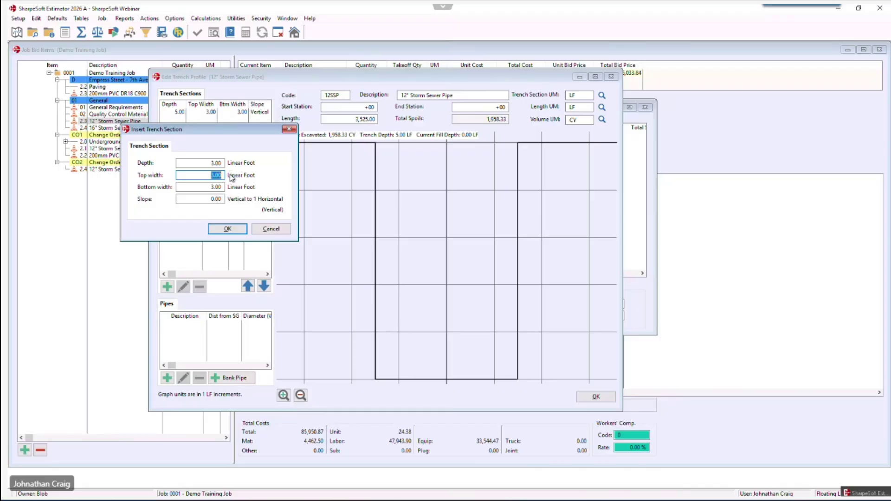
text(6)
key(Tab)
text(6)
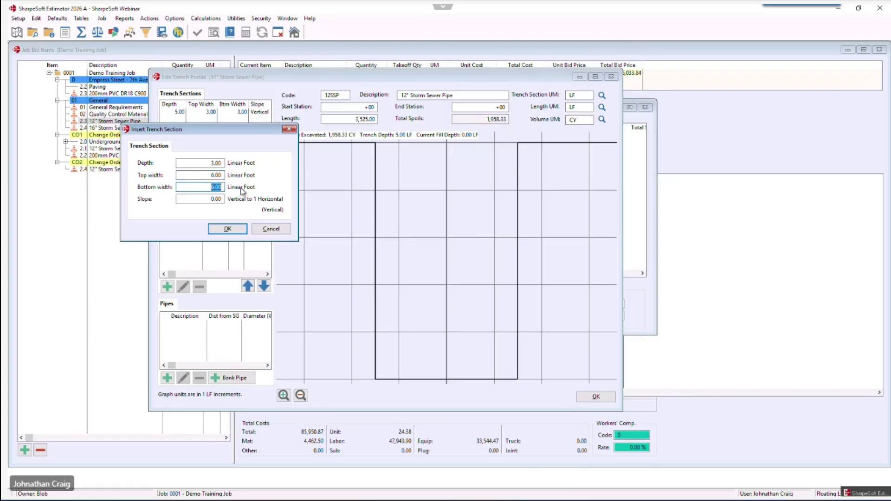
key(Tab)
click(227, 229)
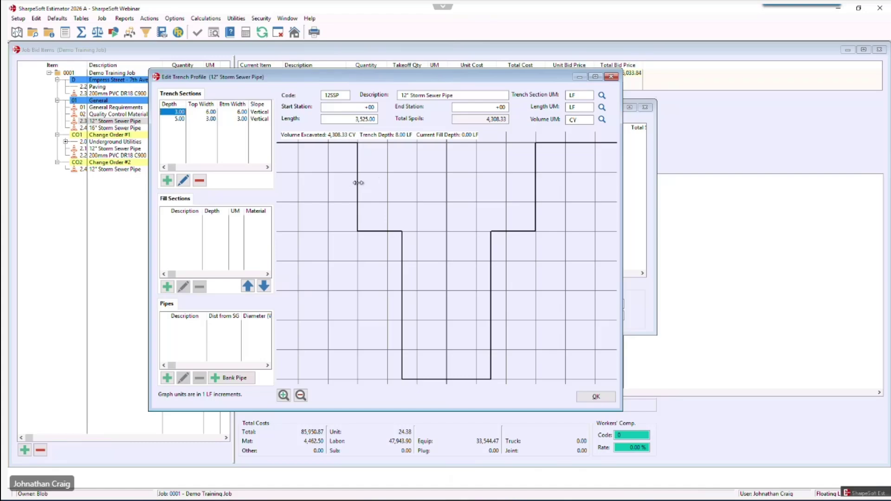
drag(358, 183, 327, 184)
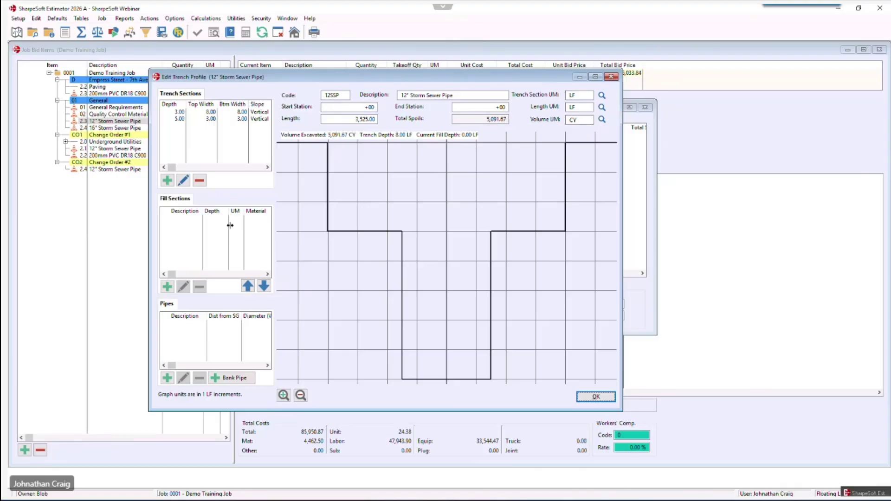
- Start a fill section described as Embedment with a depth of 0.5 LF and a bright green fill color
click(165, 291)
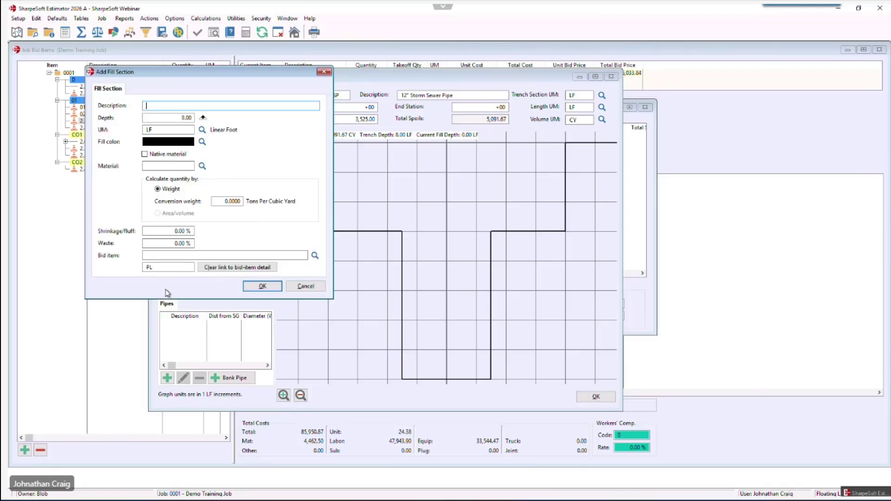
text(Embedment)
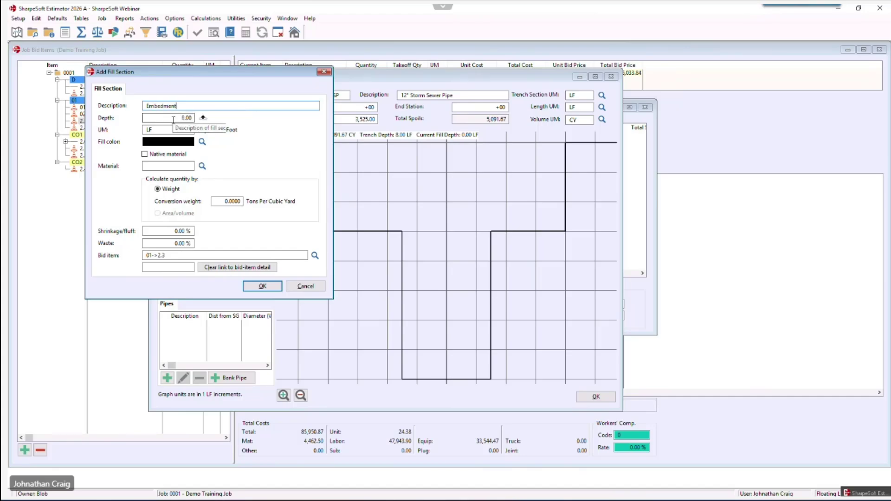
drag(173, 118, 254, 127)
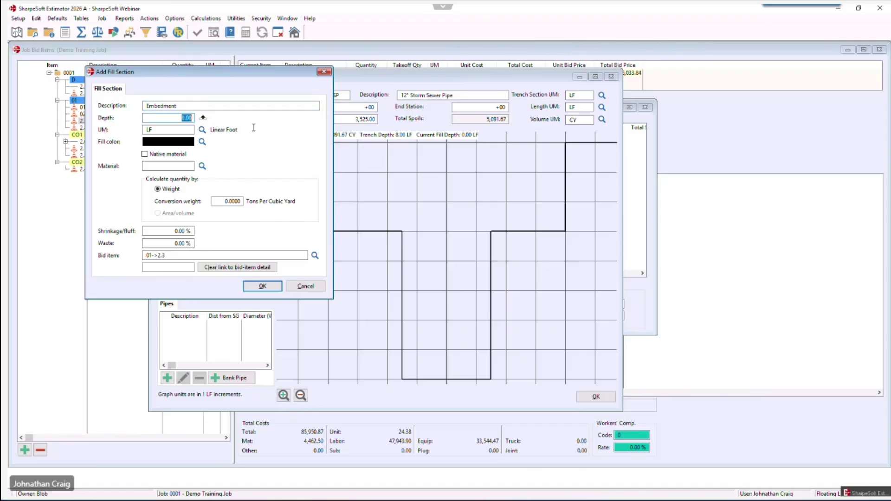
key(BackSpace)
text(.5)
click(203, 142)
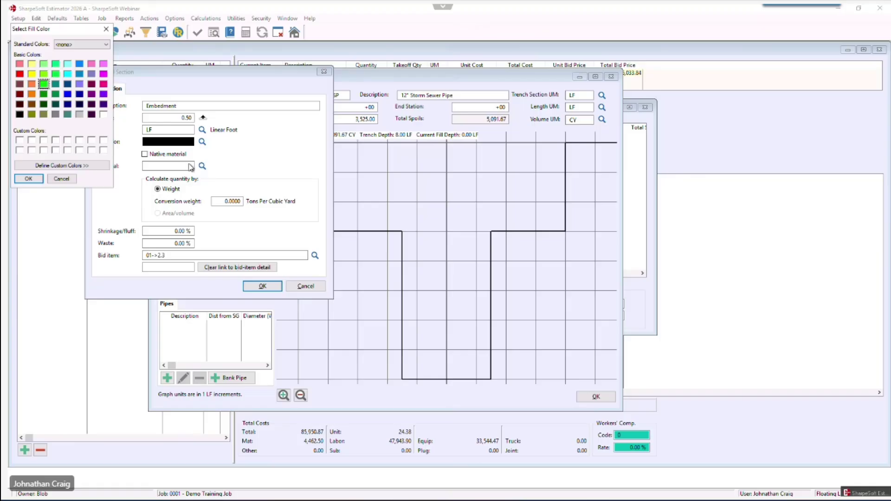
click(42, 178)
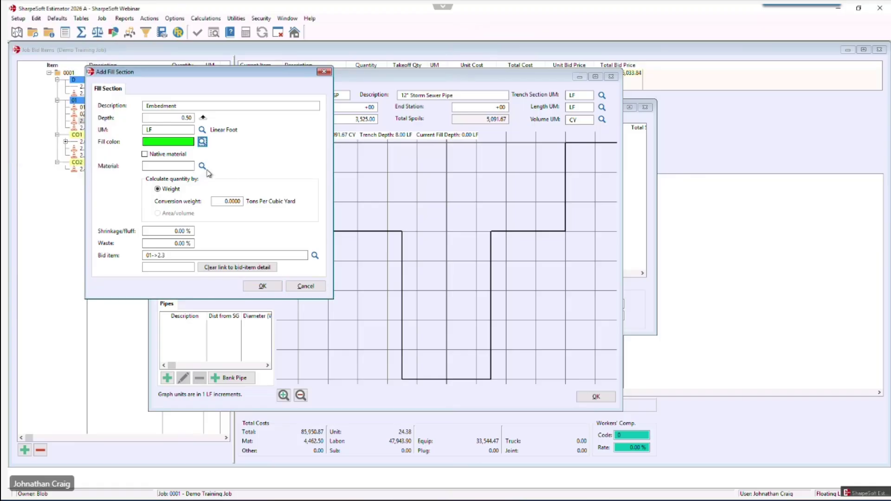
- Assign 3/4" Crushed Rock from the Aggregate group's Rock sub-group as the Embedment fill material
click(202, 167)
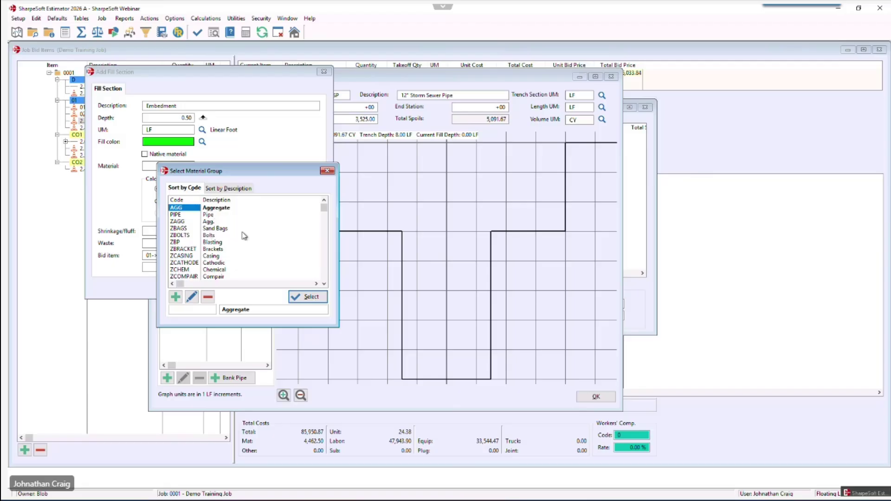
click(308, 295)
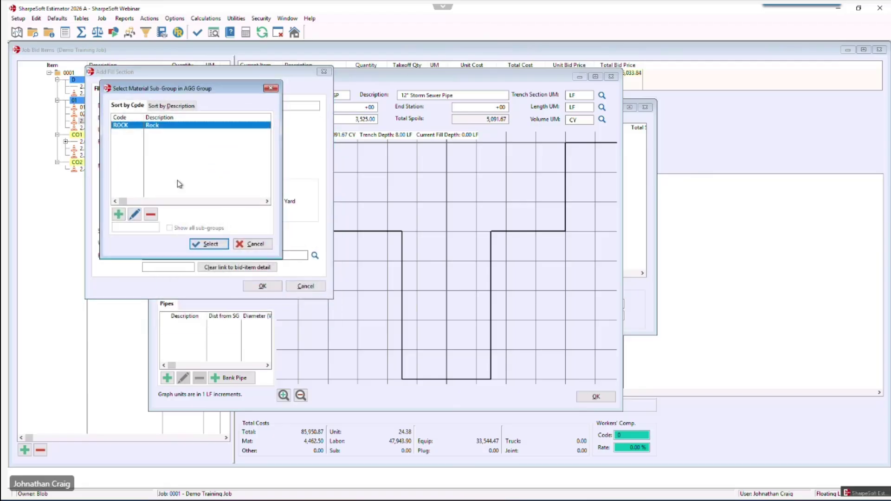
click(207, 247)
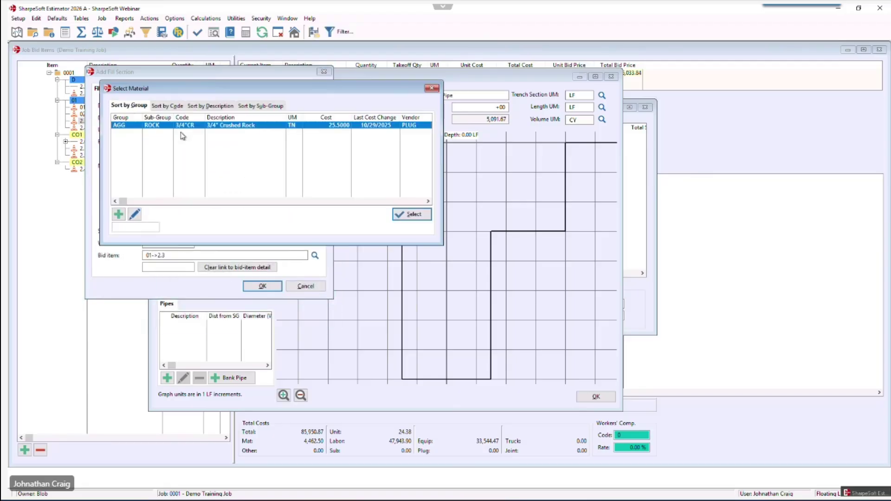
click(411, 215)
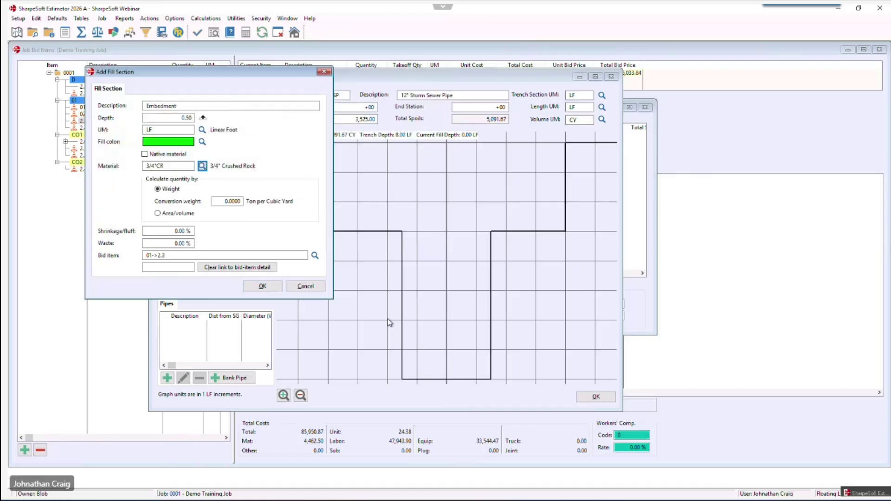
- Set the Embedment fill's waste to 3% and its conversion weight to 1.59 tons per cubic yard
click(174, 245)
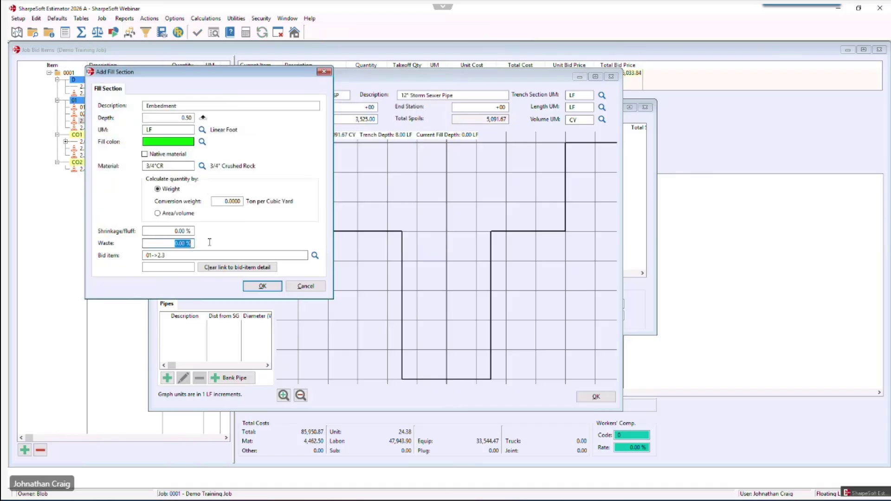
text(3)
click(182, 256)
click(218, 202)
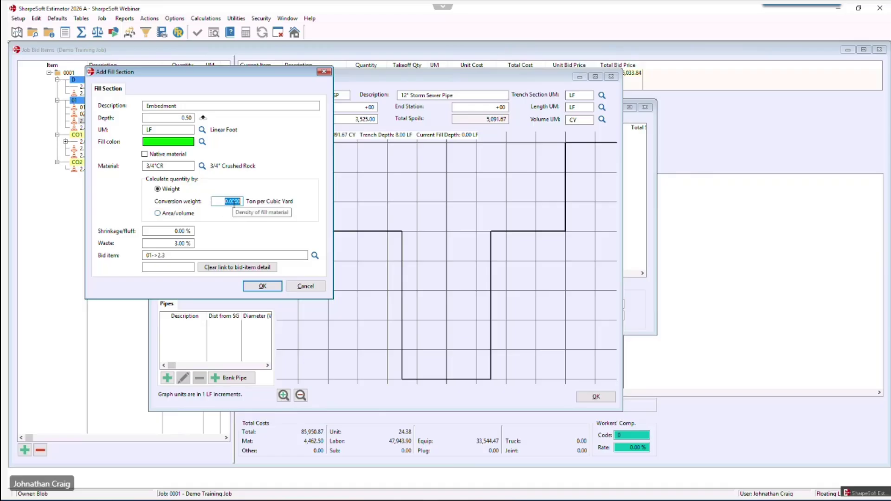
text(1.59)
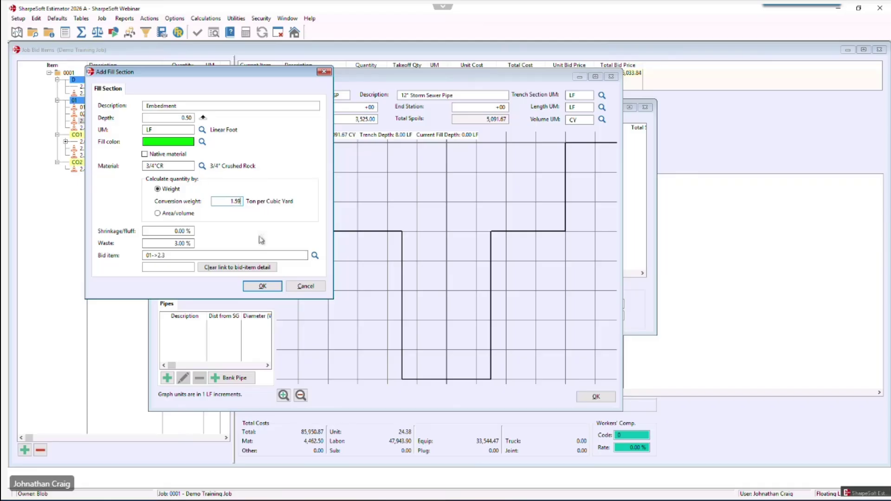
- Save the Embedment fill section, choosing to create a new material in the linked bid item
click(272, 287)
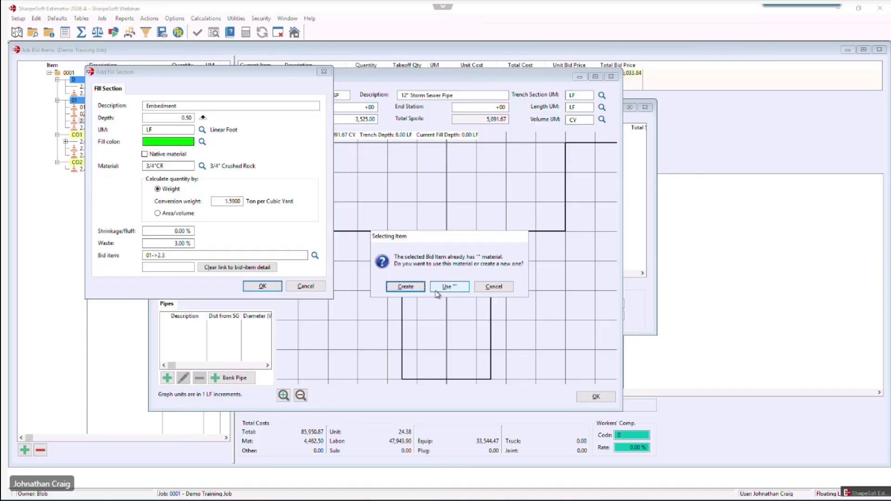
click(407, 288)
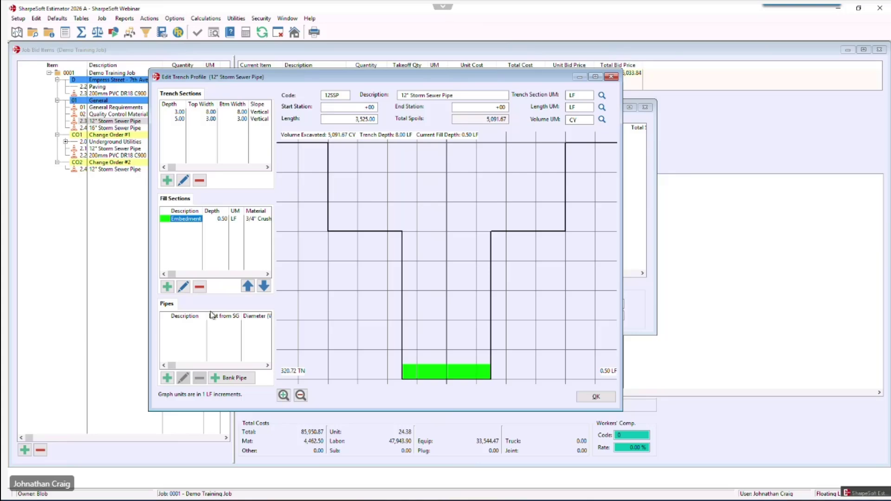
- Start a new pipe described as 12" Sewer Pipe with a flow line distance of 0.5 LF from subgrade
click(169, 380)
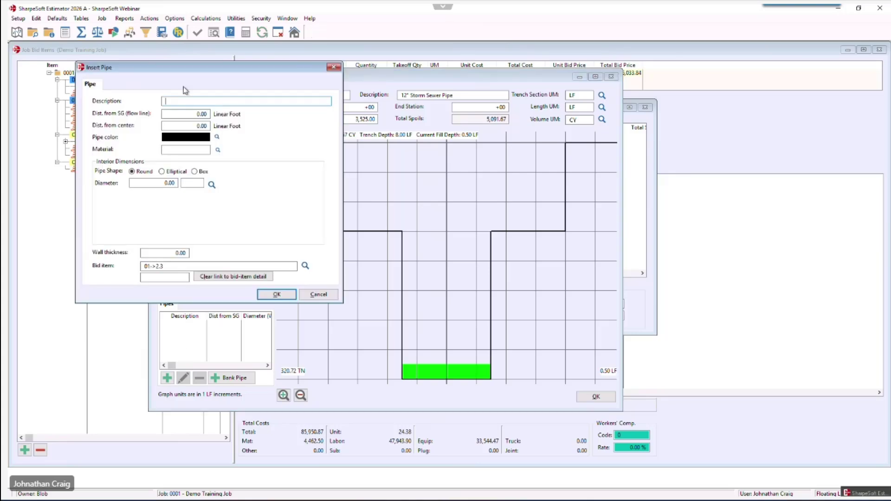
text(12" Sewer Pipe)
key(Tab)
text(.5)
click(218, 150)
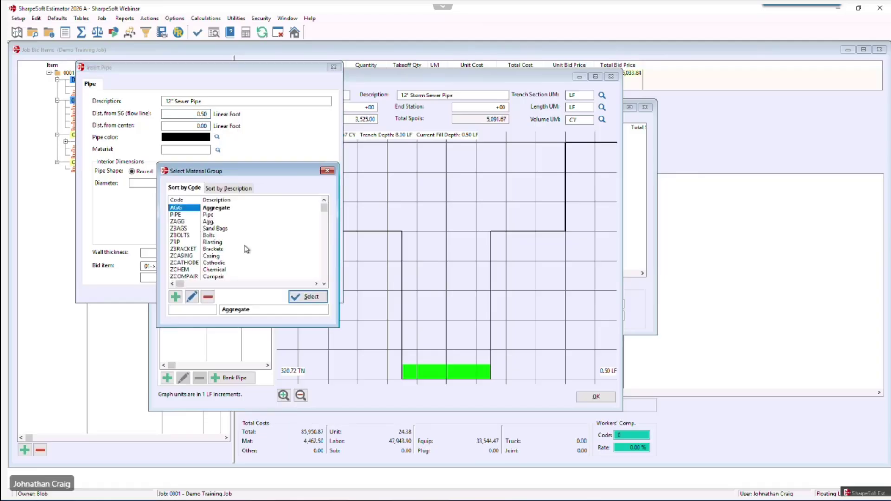
click(226, 215)
click(309, 297)
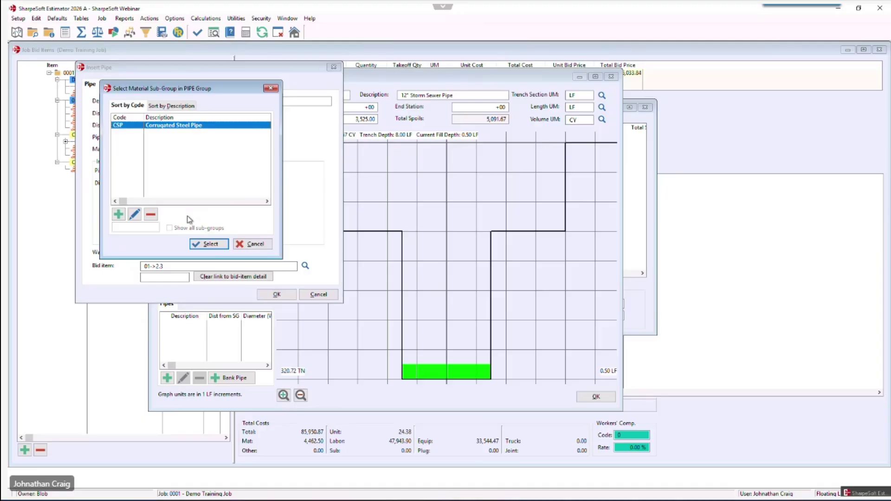
click(184, 241)
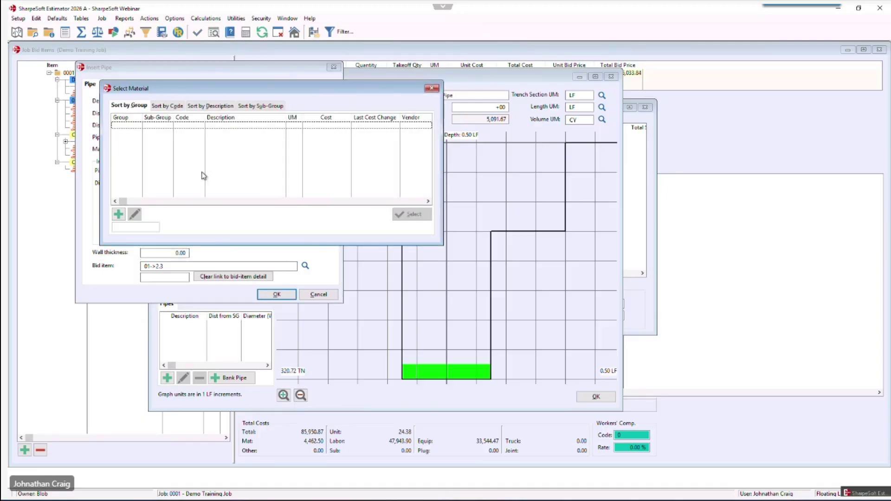
click(119, 215)
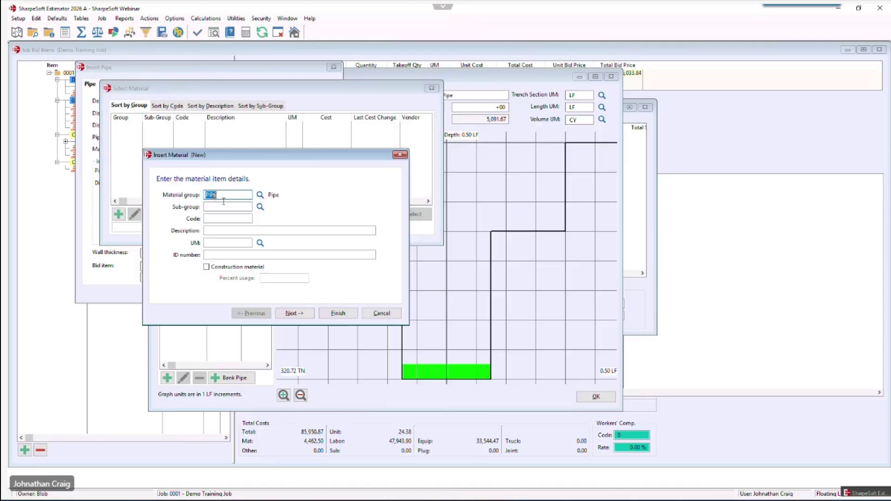
click(380, 313)
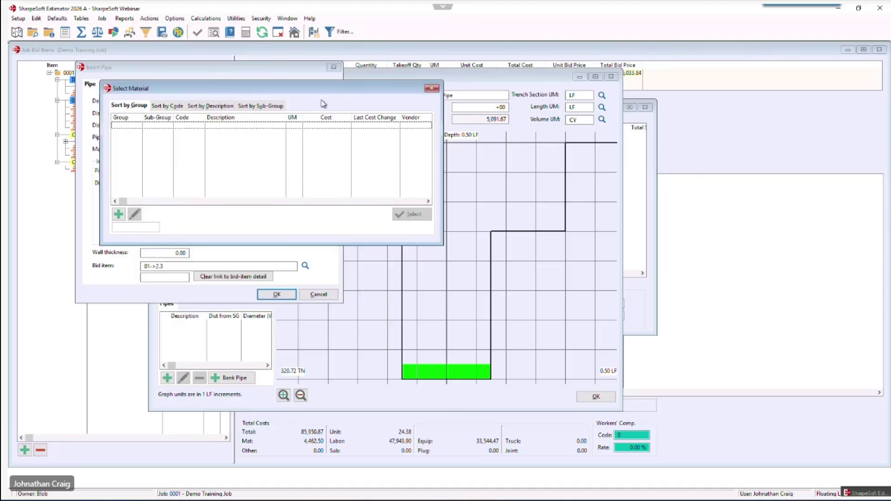
click(432, 88)
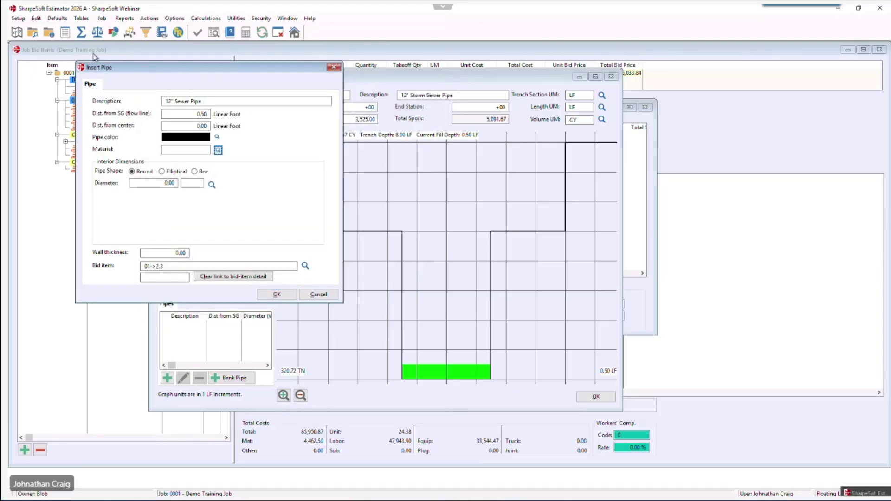
- Add a PLUG vendor cost of 3.50 per unit to the 12" CSP material in the Materials table
click(82, 18)
click(99, 23)
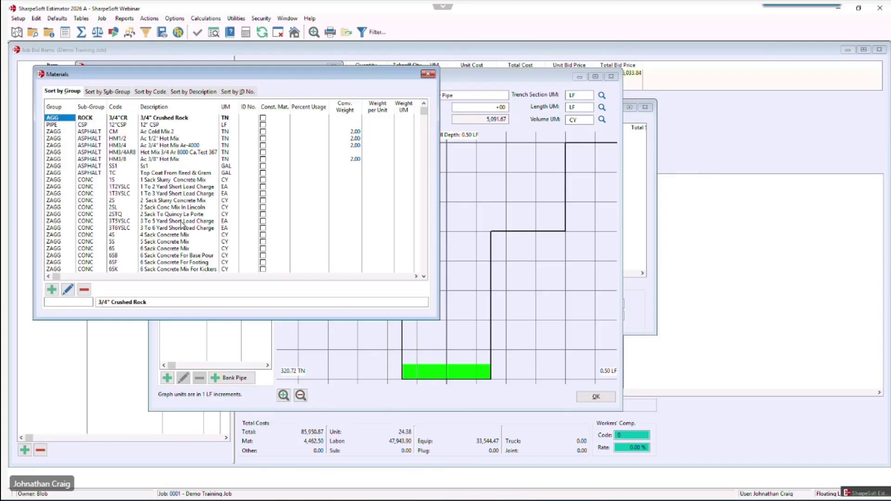
double_click(155, 126)
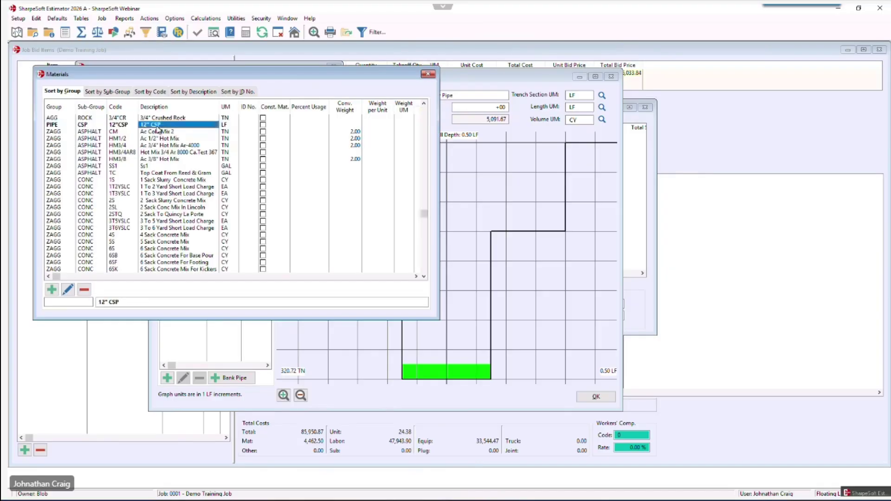
click(68, 214)
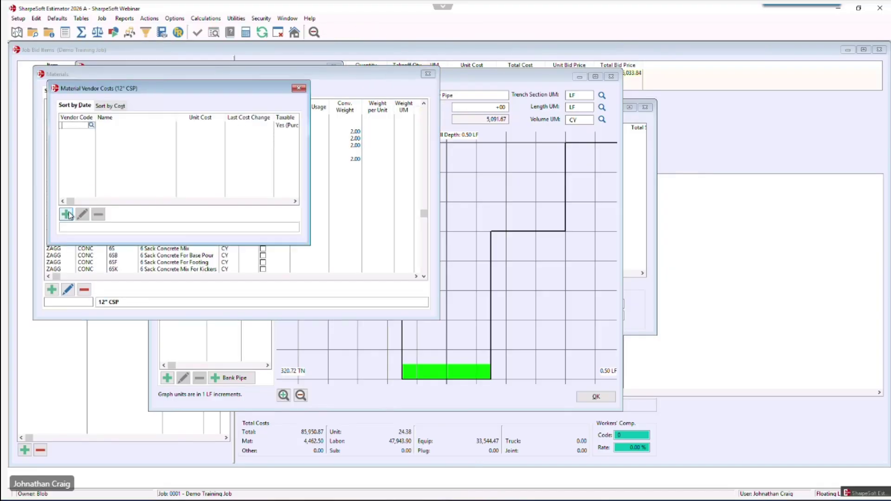
text(PLUG)
key(Tab)
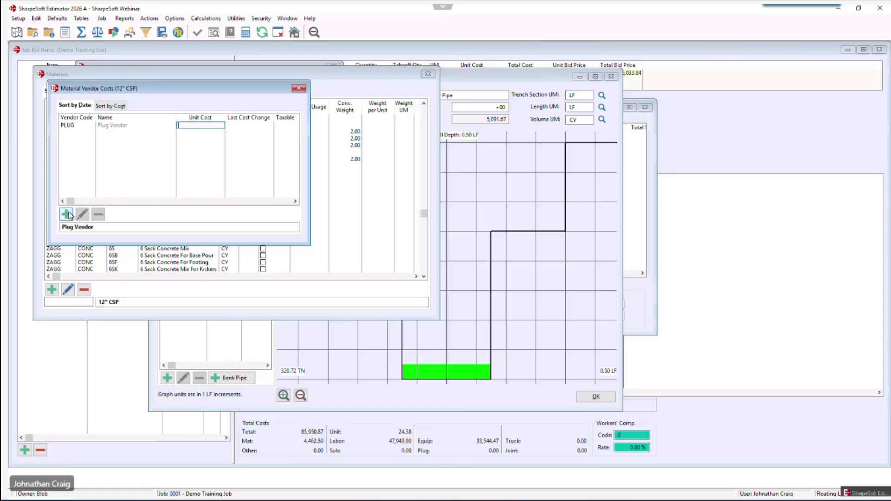
text(3.5)
key(Tab)
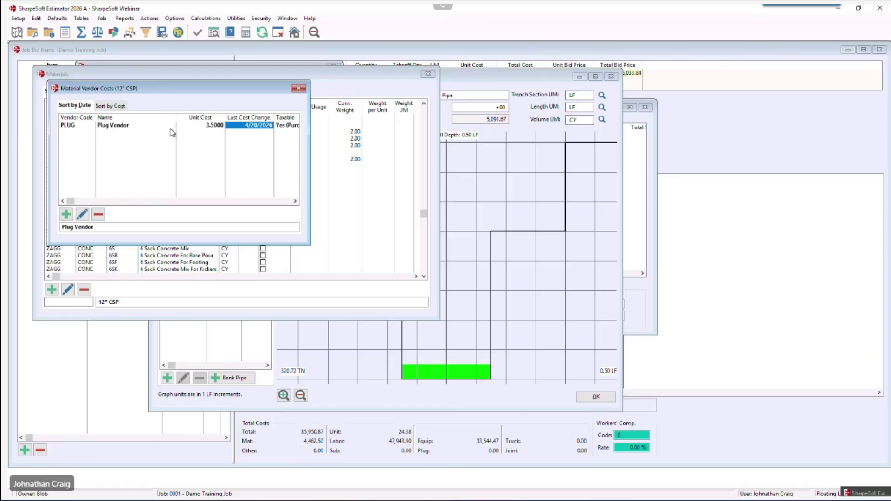
click(294, 89)
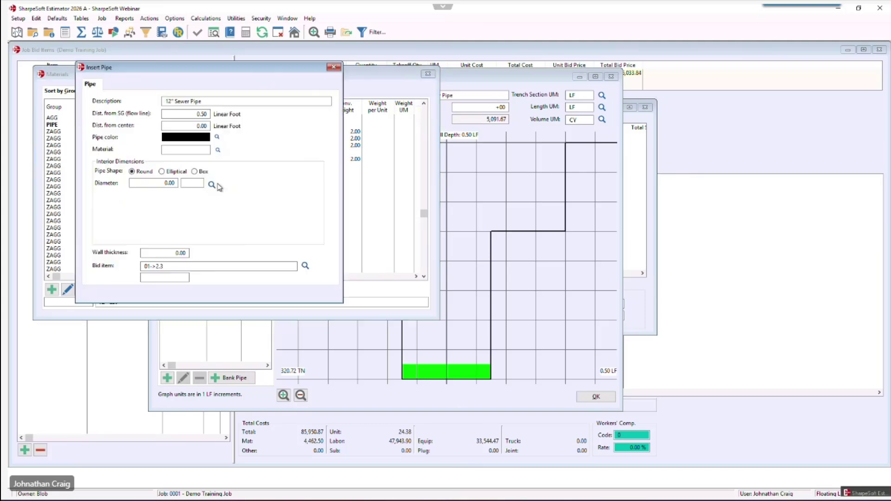
- Assign 12" CSP from the Pipe group as the pipe's material and try to save the pipe with a 12 IN diameter
click(218, 150)
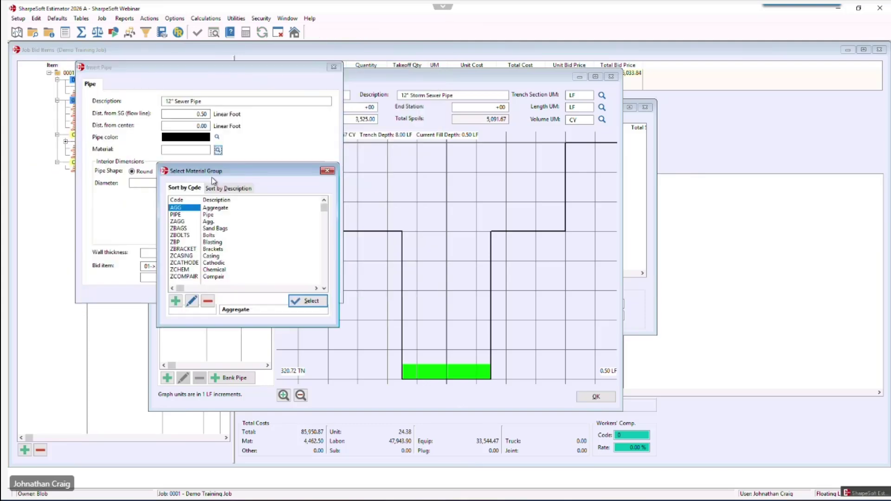
click(210, 214)
click(310, 297)
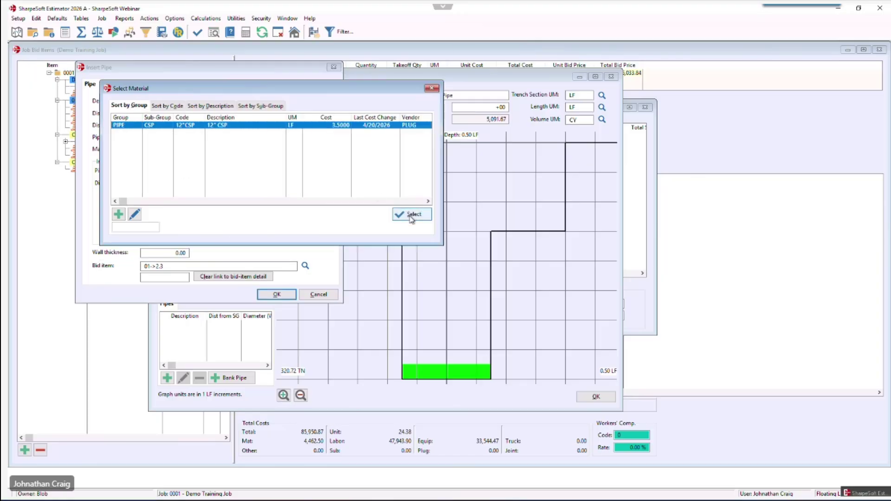
click(411, 215)
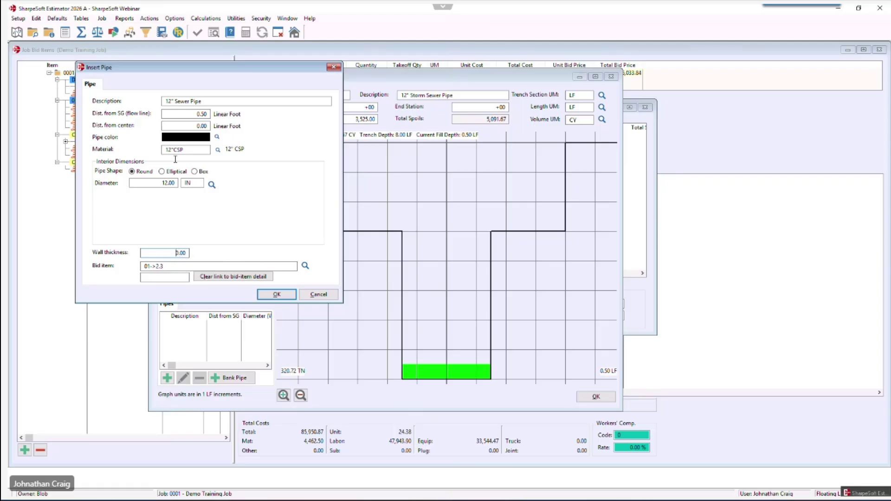
click(284, 298)
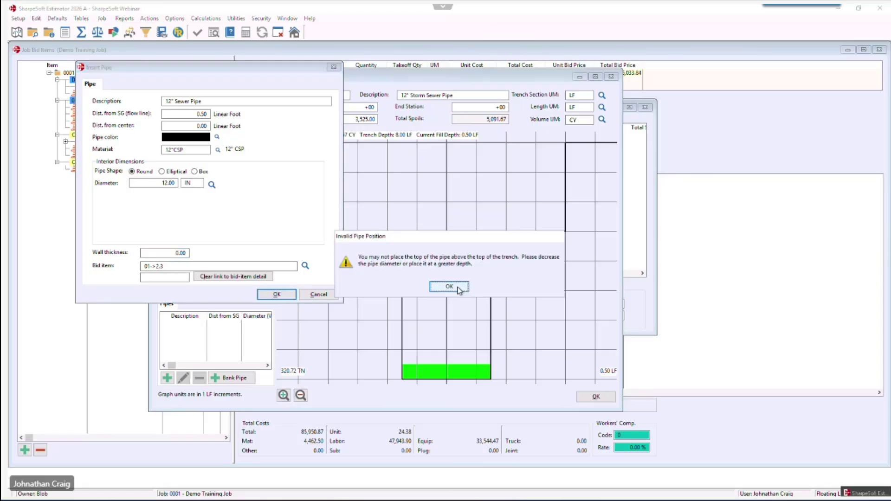
click(459, 288)
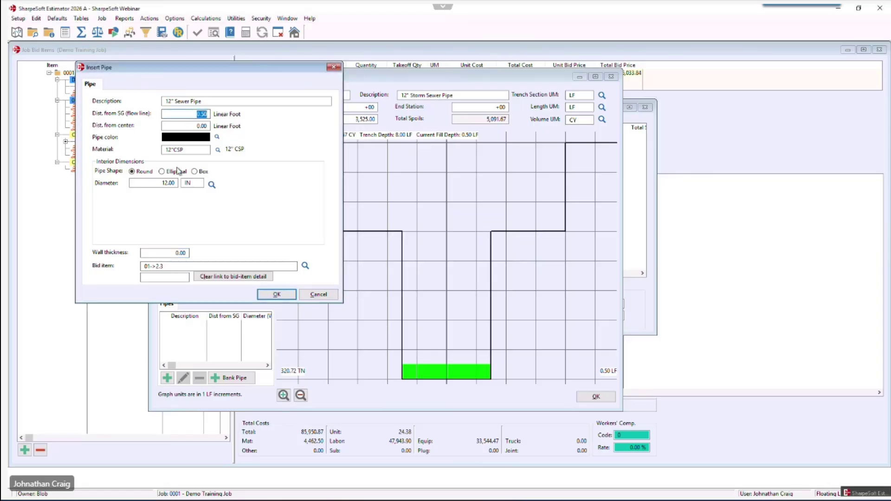
- Reselect Inch as the diameter's unit of measure and try to save the 12-inch pipe again
click(197, 182)
text(CH)
click(169, 184)
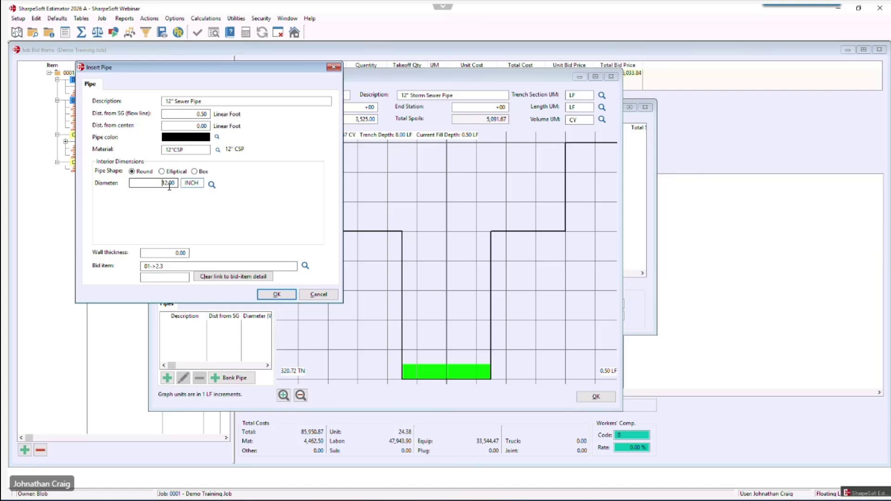
scroll(153, 173, down, 8)
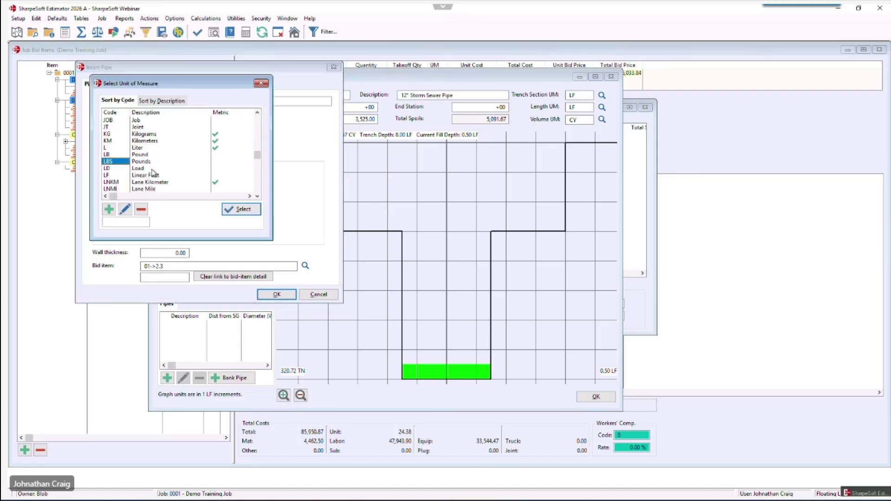
scroll(153, 173, down, 3)
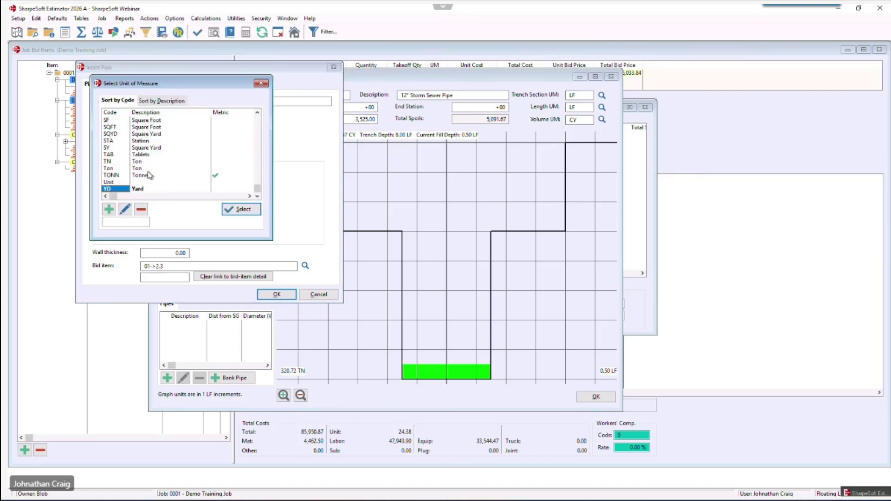
scroll(150, 175, up, 3)
scroll(150, 176, up, 5)
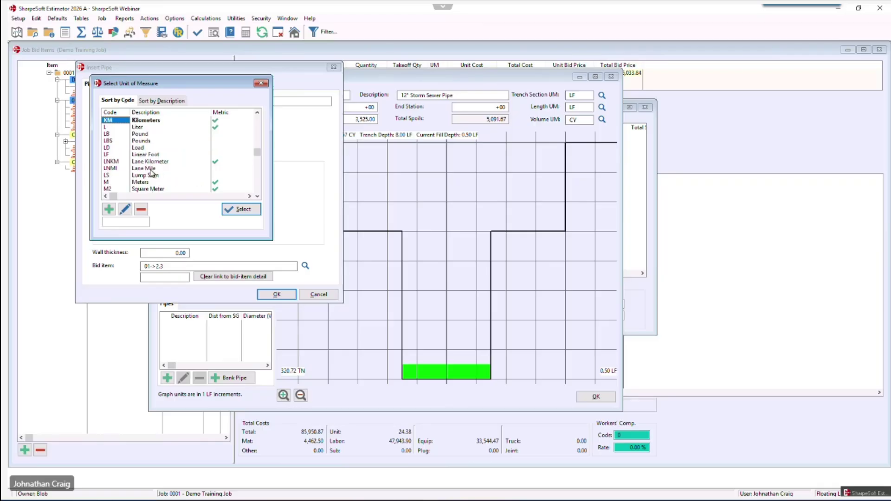
scroll(152, 173, up, 2)
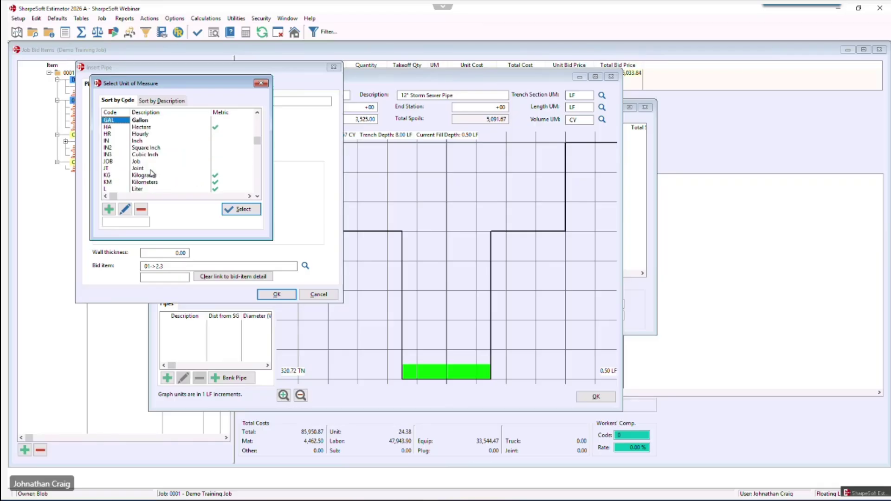
click(138, 141)
click(241, 209)
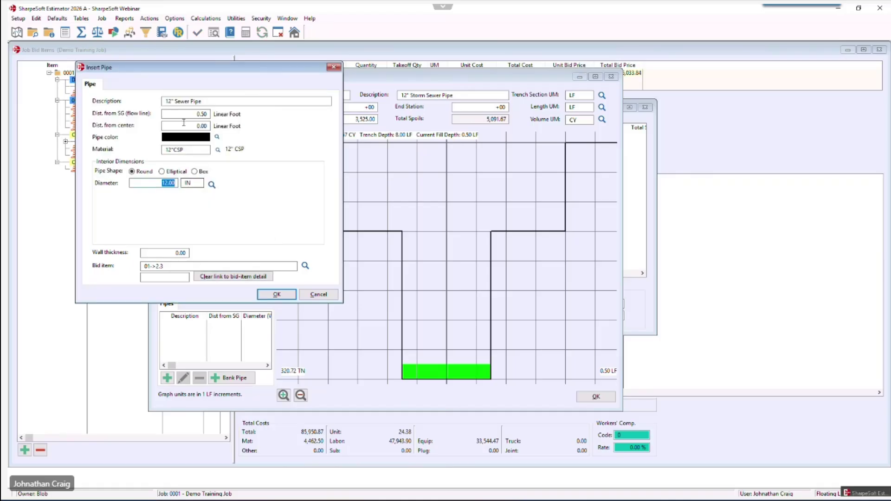
click(279, 295)
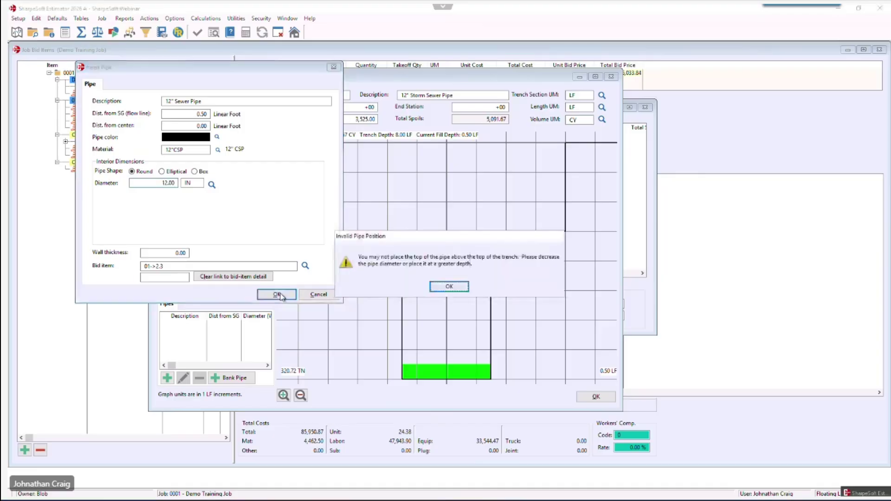
click(450, 286)
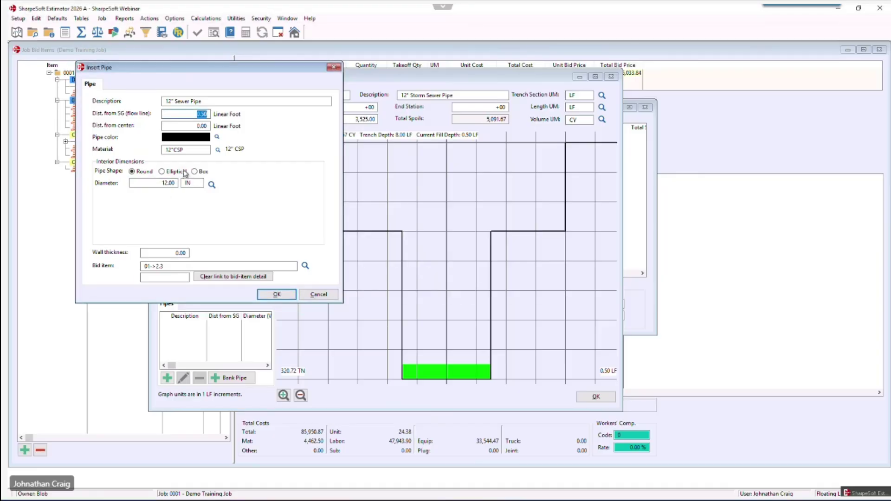
- Clear the pipe's diameter value and save the pipe to the trench profile
click(188, 185)
key(Delete)
click(278, 294)
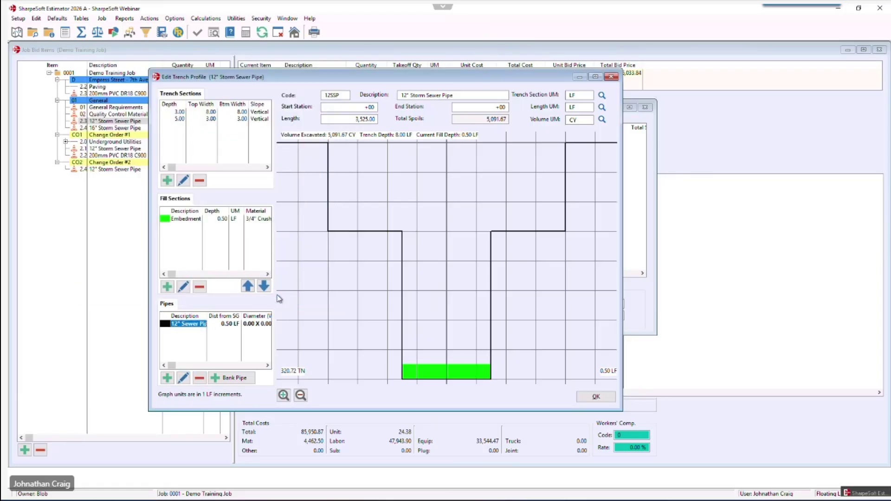
- Edit the saved 12" Sewer Pipe and set its diameter to 12 IN
click(183, 379)
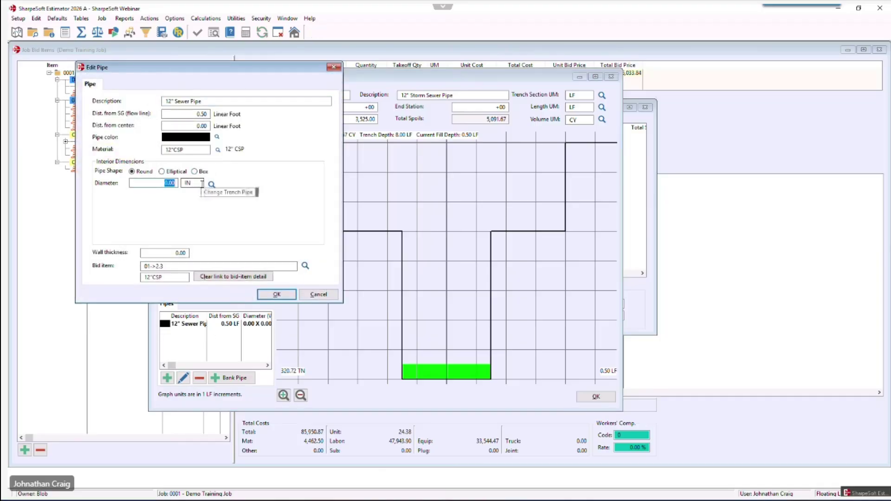
text(12)
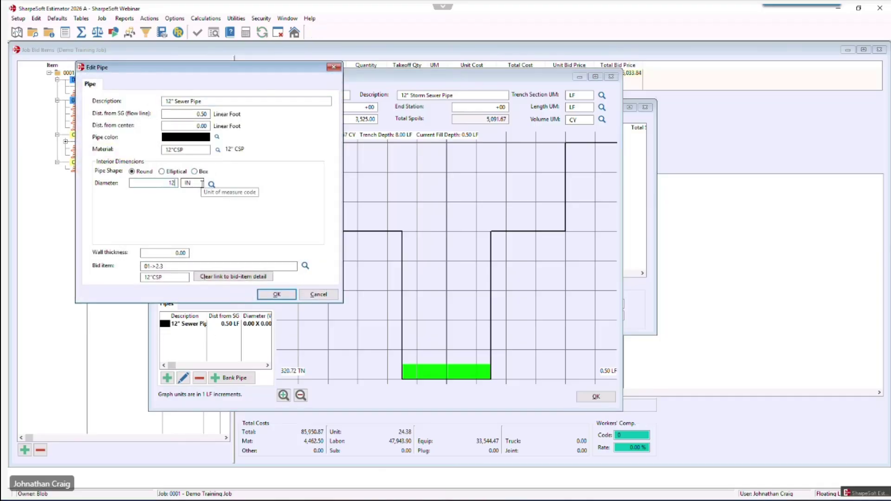
click(169, 253)
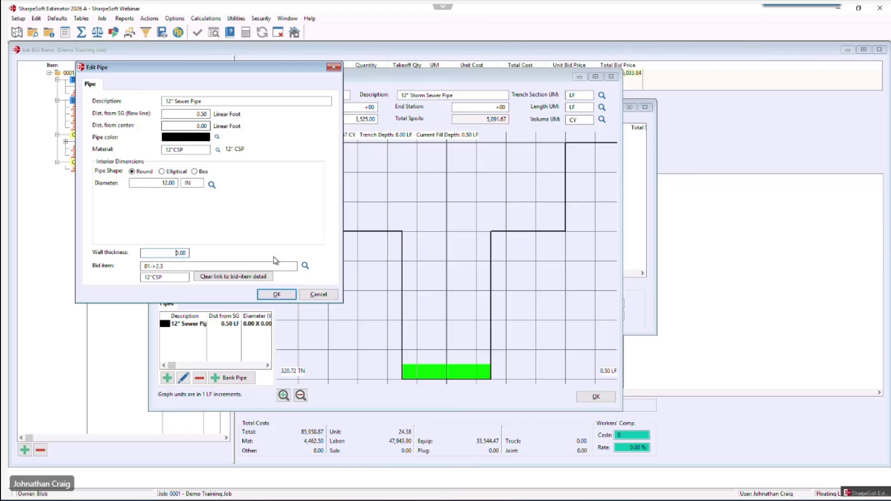
click(288, 295)
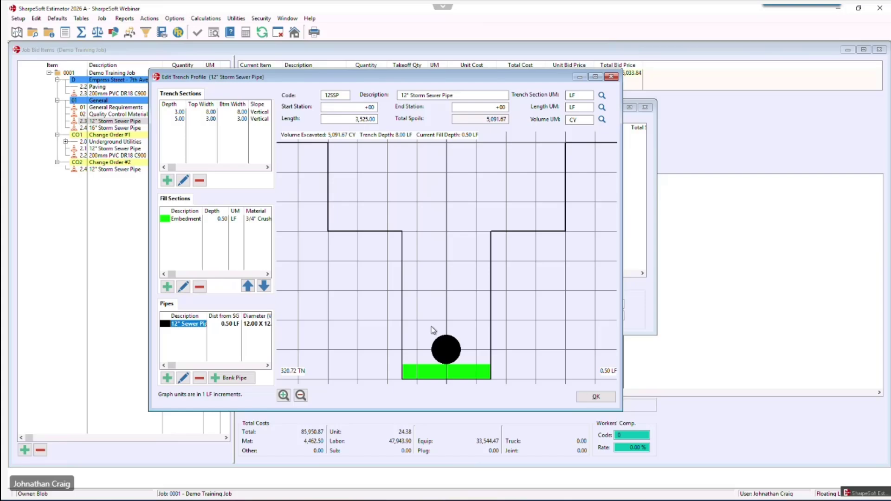
- Start a new fill section described as Fill with a depth of 2.5 LF and a bright green fill color
click(167, 287)
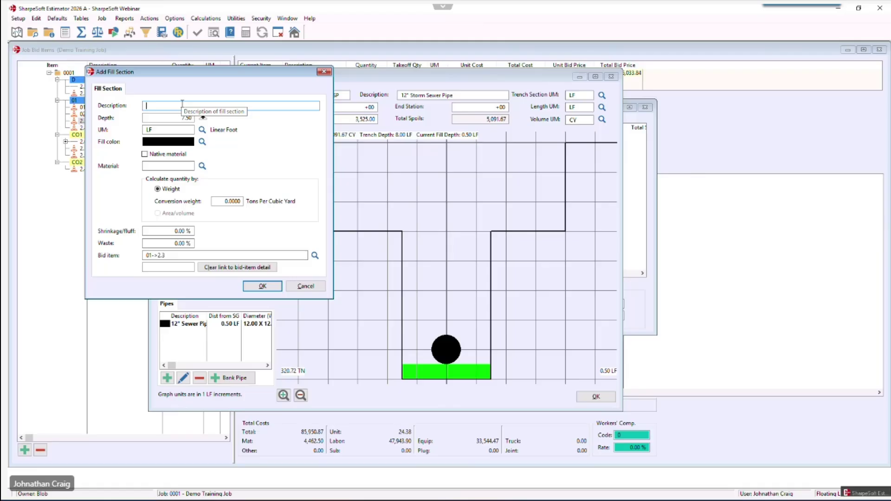
text(Fill)
key(Tab)
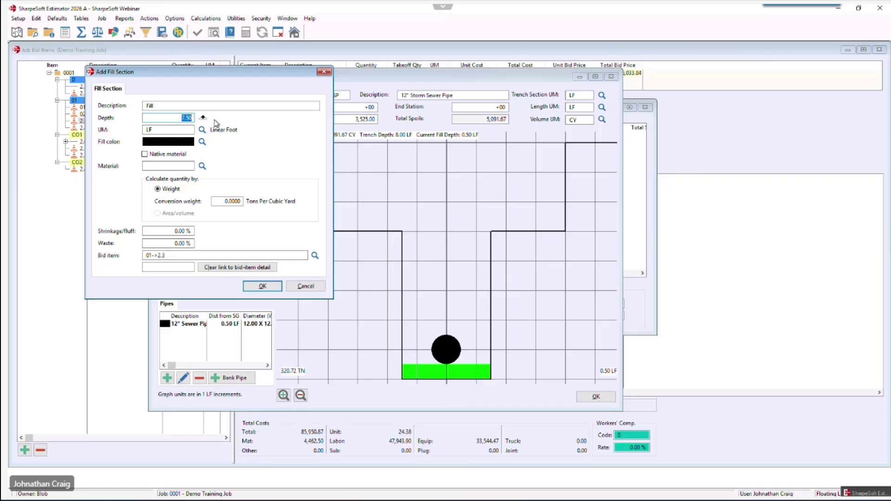
text(2.5)
click(203, 142)
click(44, 84)
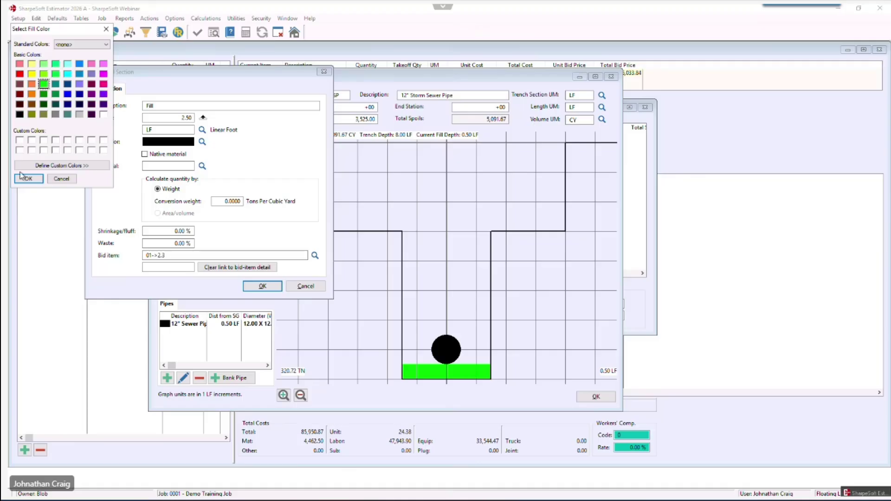
click(28, 179)
- Assign 3/4" Crushed Rock from the Aggregate group's Rock sub-group as the fill section's material
click(202, 165)
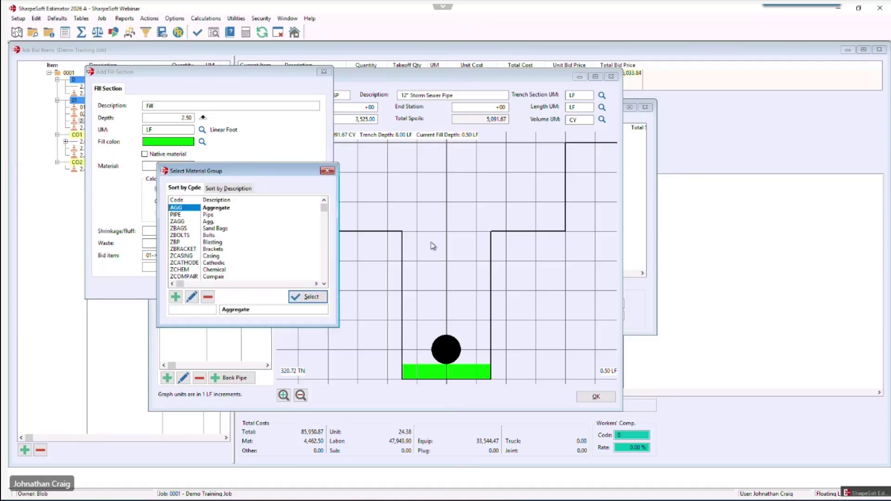
click(305, 296)
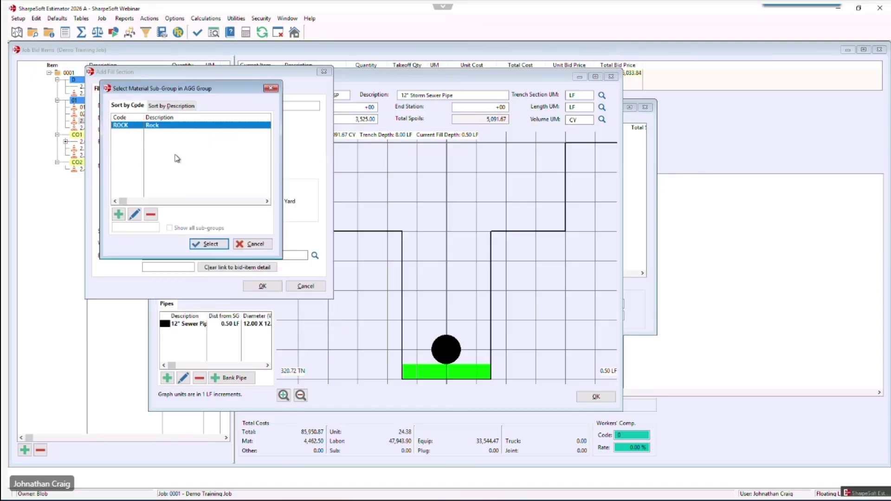
click(210, 244)
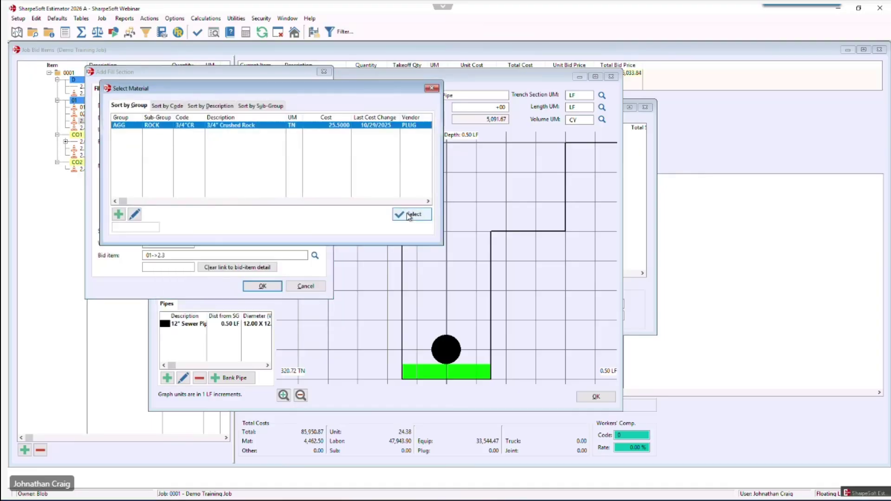
click(408, 216)
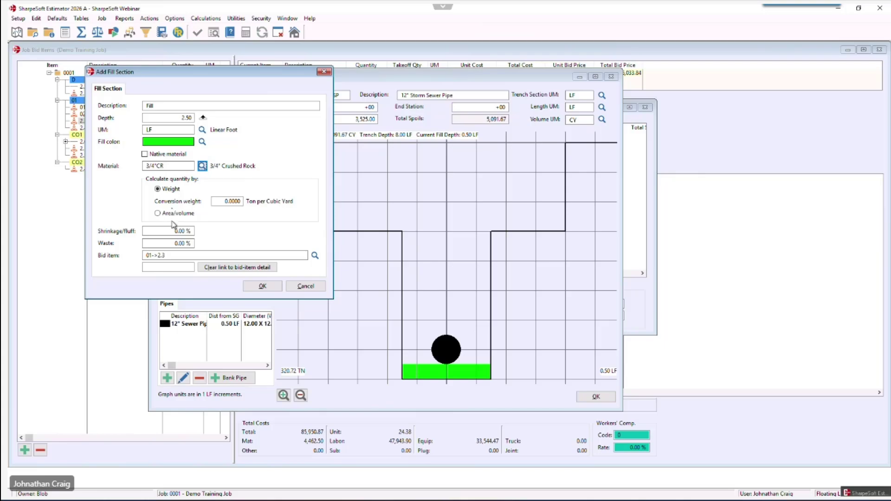
- Set the conversion weight to 1.59 tons per cubic yard and waste to 3%, and save the section using the bid item's existing material
double_click(228, 201)
text(1)
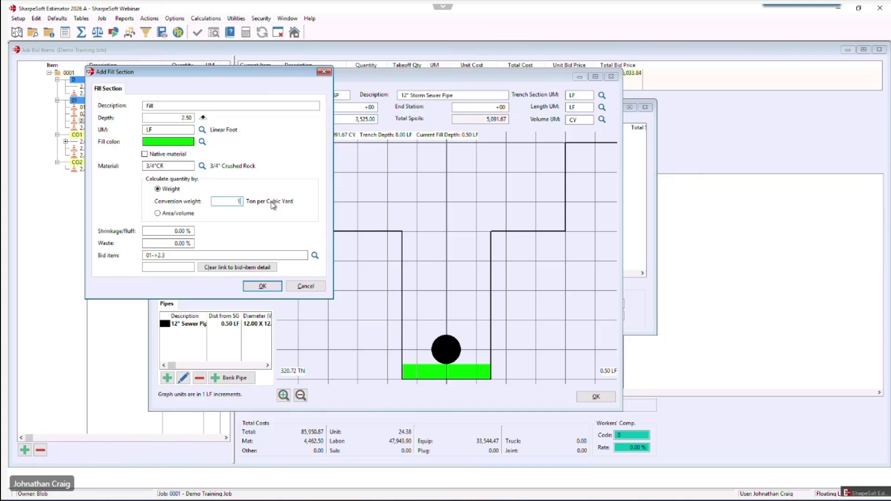
text(.59)
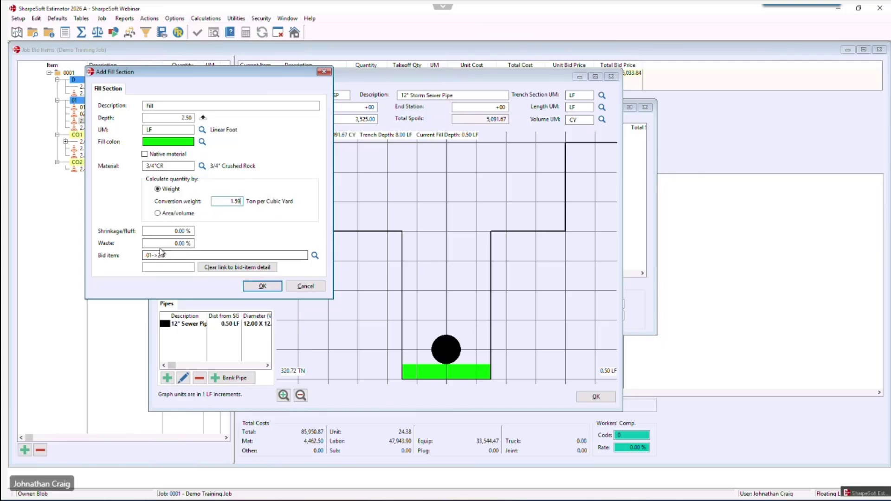
drag(167, 244, 209, 243)
text(3)
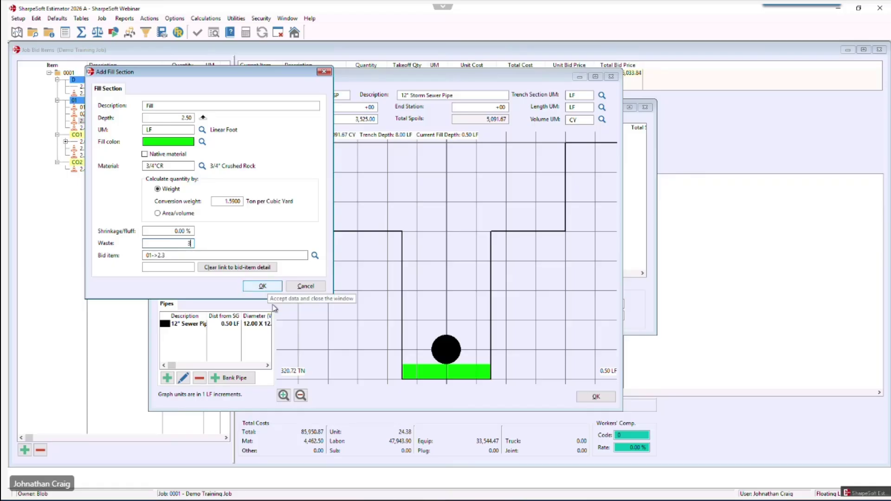
click(263, 286)
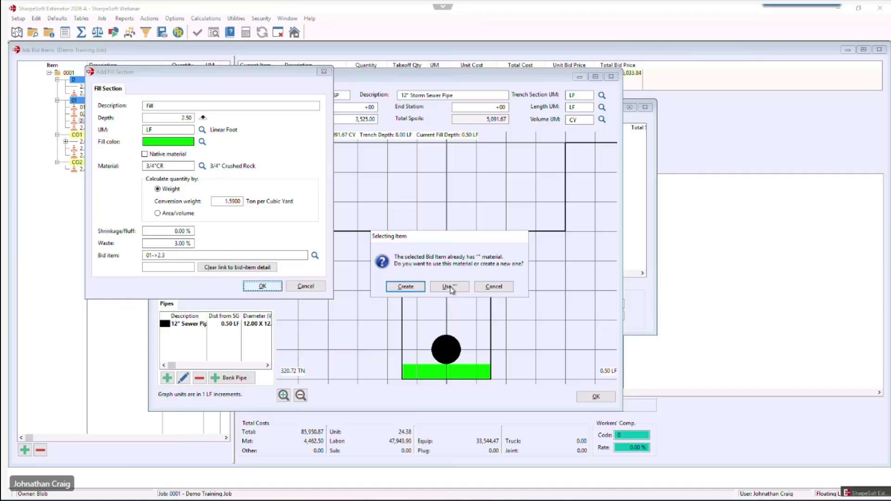
click(449, 287)
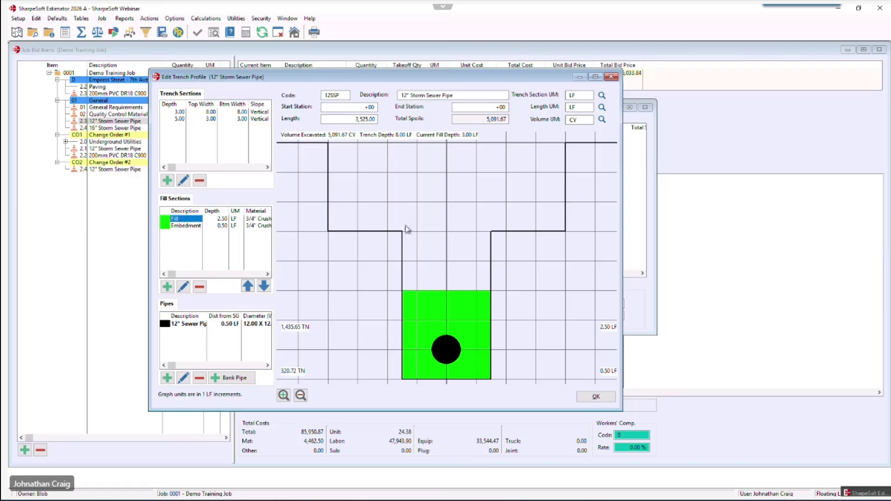
- Start another fill section described as Native, give it a brownish-red fill color and mark it as native material
click(167, 287)
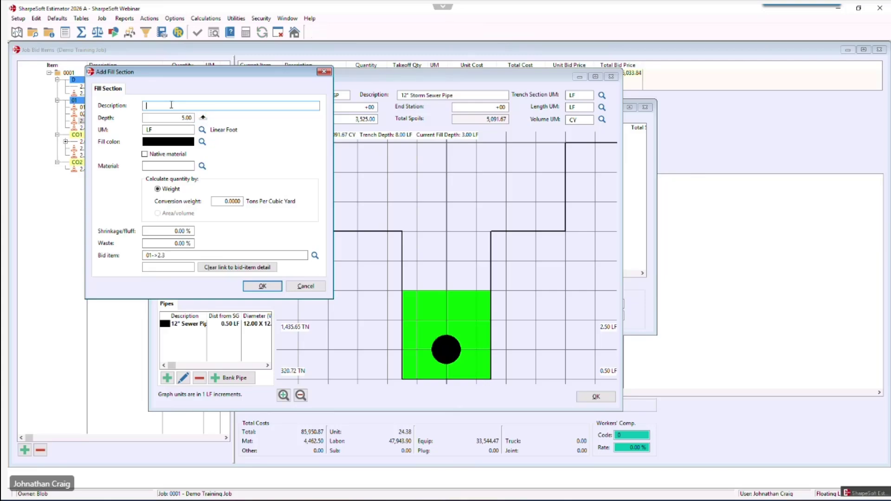
text(Native)
click(204, 143)
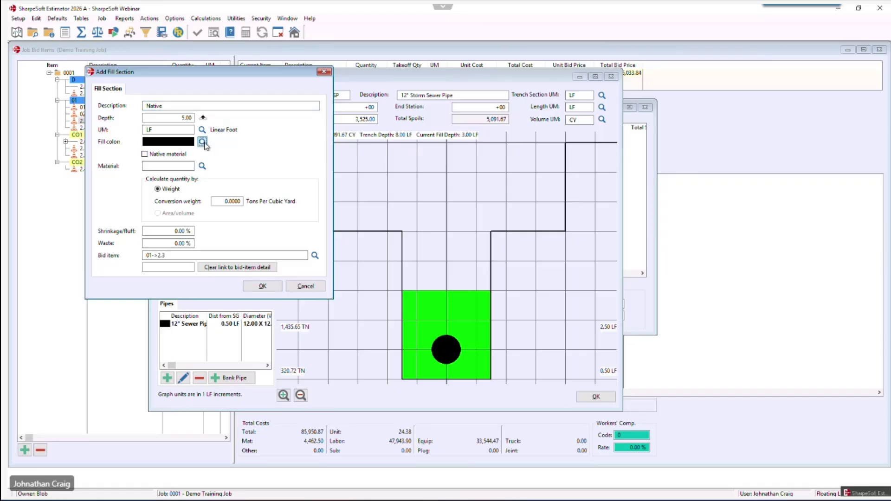
click(25, 96)
click(30, 176)
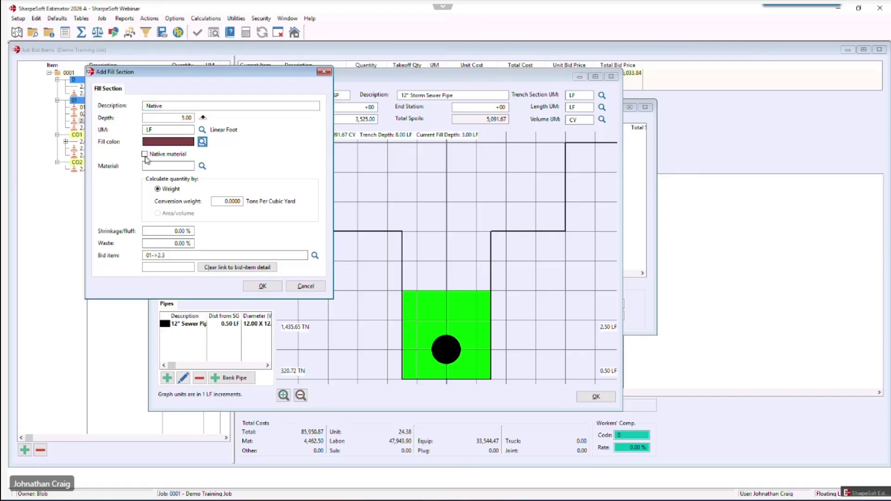
click(145, 155)
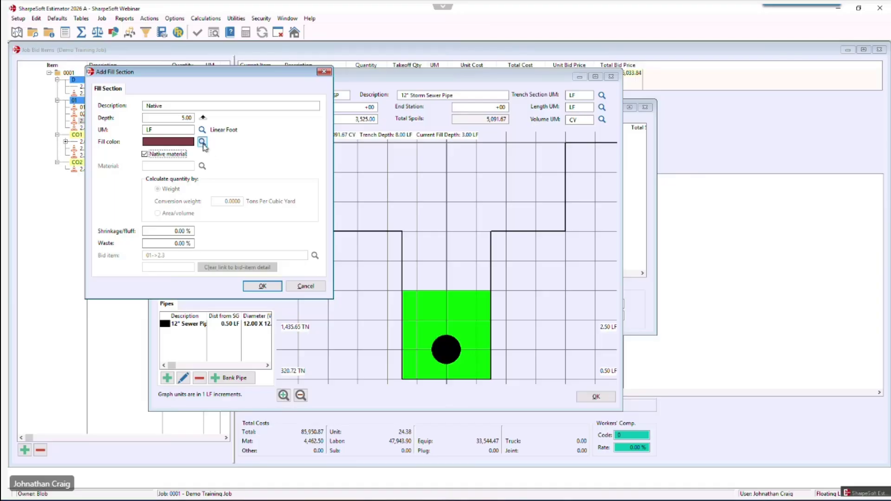
- Set the Native section's shrinkage/fluff to 2% and waste to 2%, and save it to the trench profile
click(172, 231)
click(172, 231)
text(2)
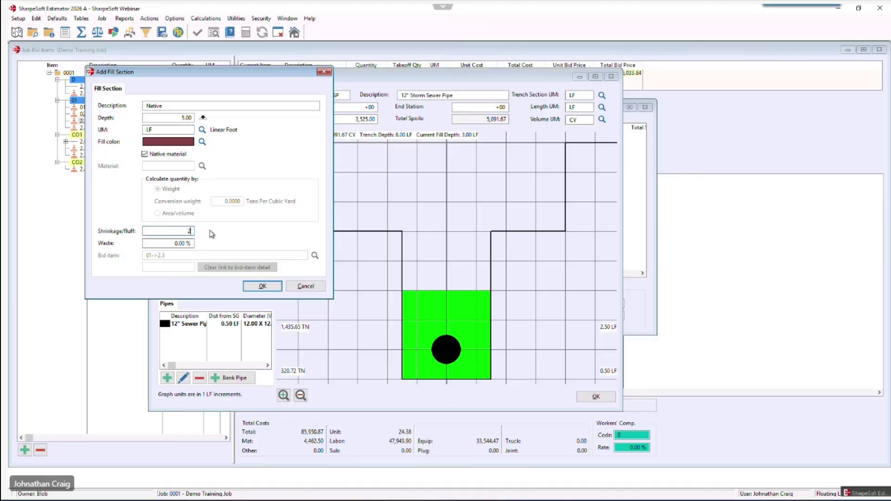
key(Tab)
text(2)
click(247, 286)
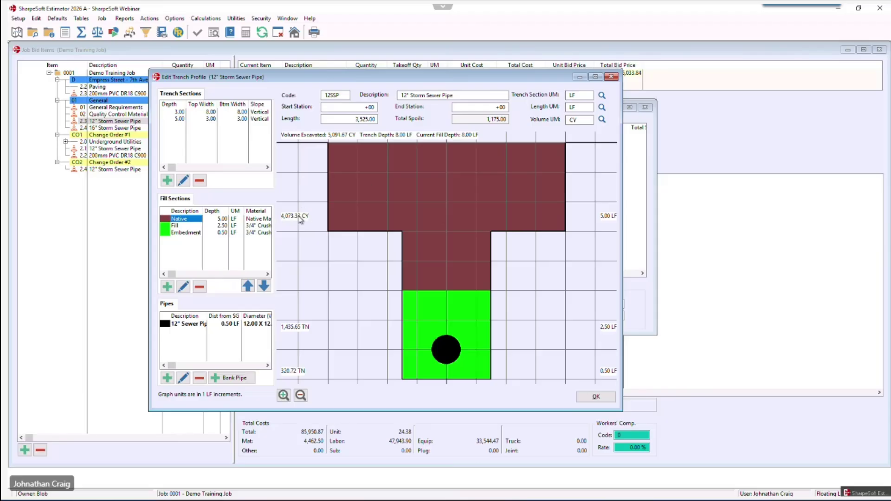
- Check the total spoils, then accept the 12" Storm Sewer Pipe trench profile and close the job's trench profile list
click(511, 119)
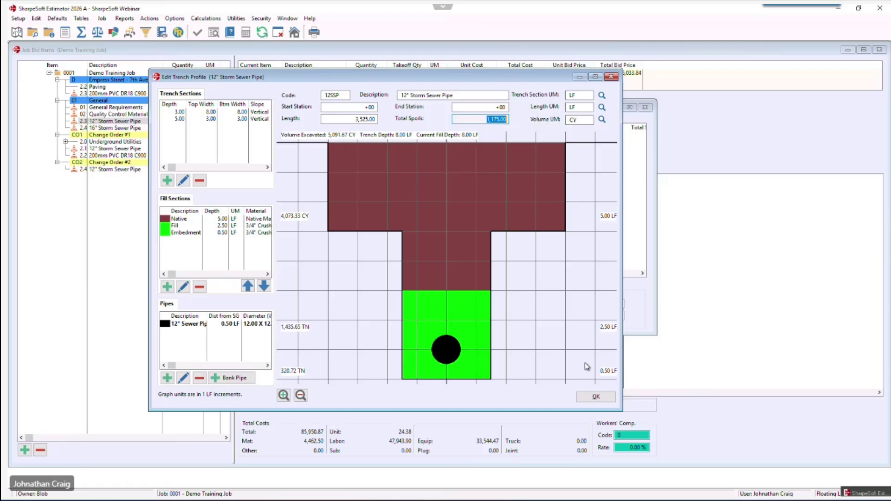
click(596, 397)
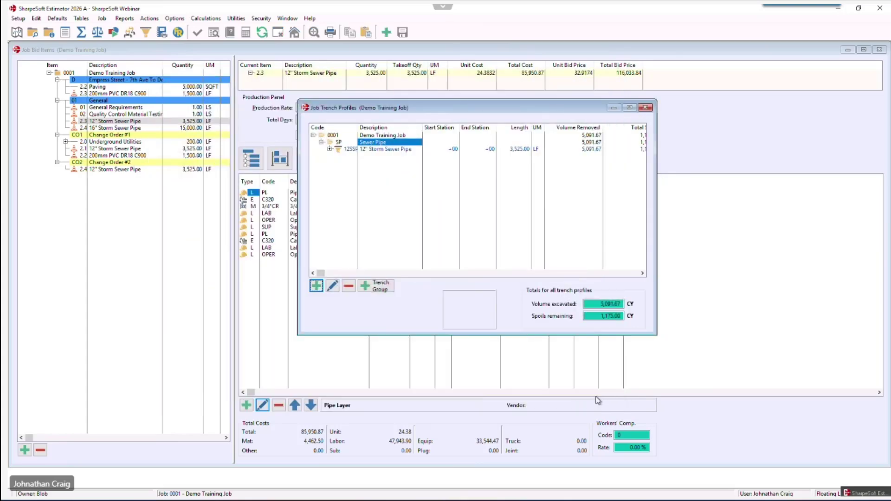
click(645, 108)
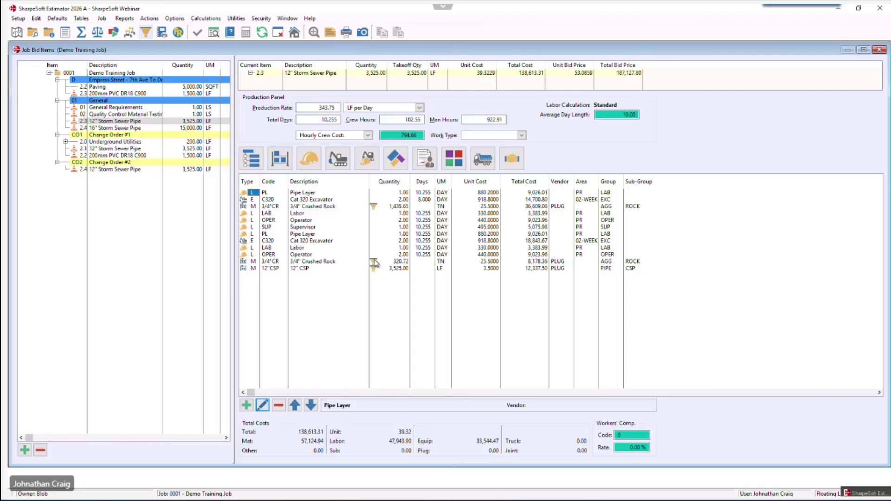
- Review the bid item's 3/4" Crushed Rock and 12" CSP lines and open the trench profile linked to the lower crushed rock line
click(305, 262)
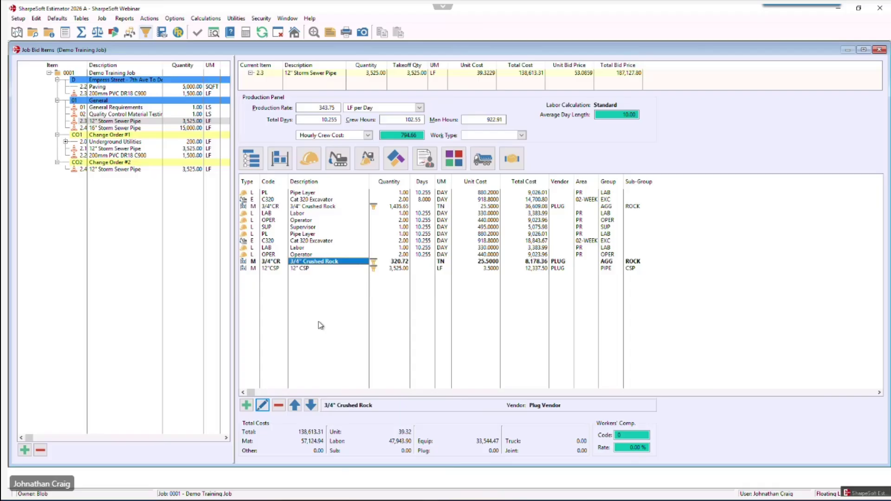
click(399, 263)
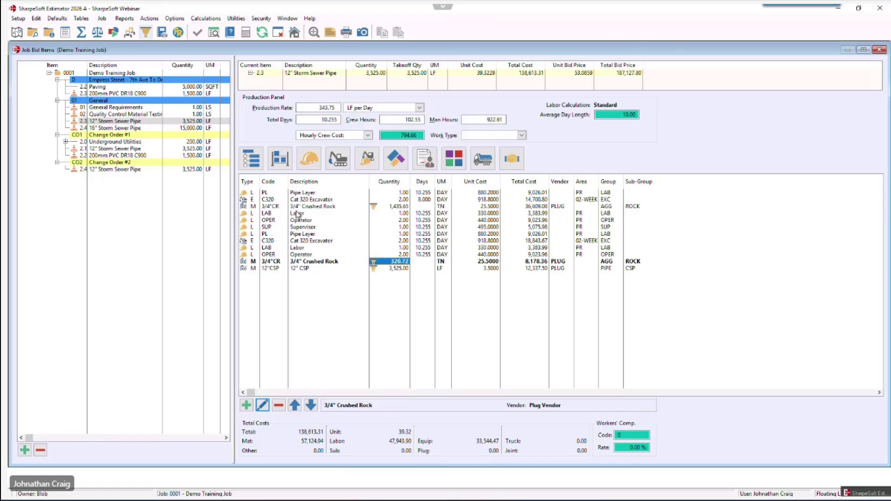
click(385, 208)
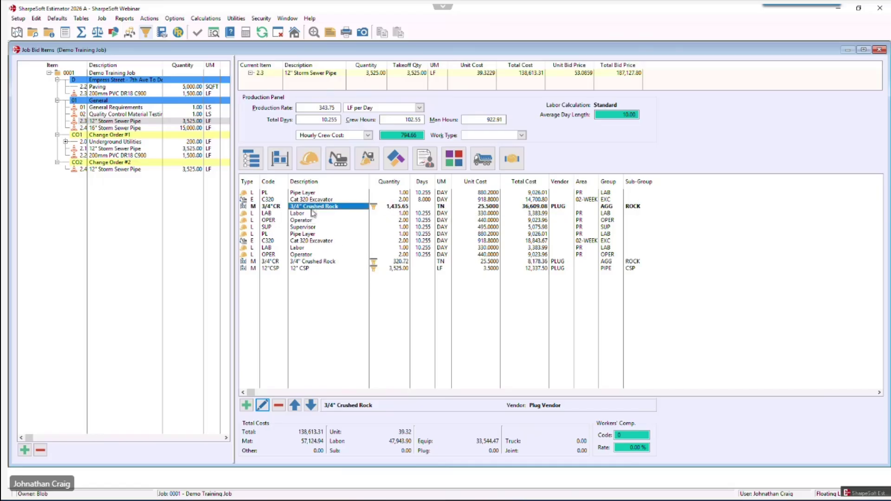
click(304, 270)
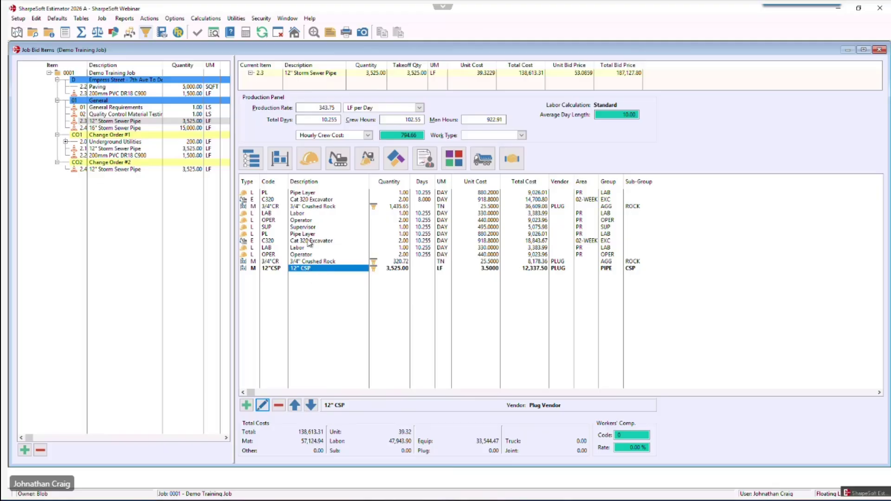
double_click(374, 262)
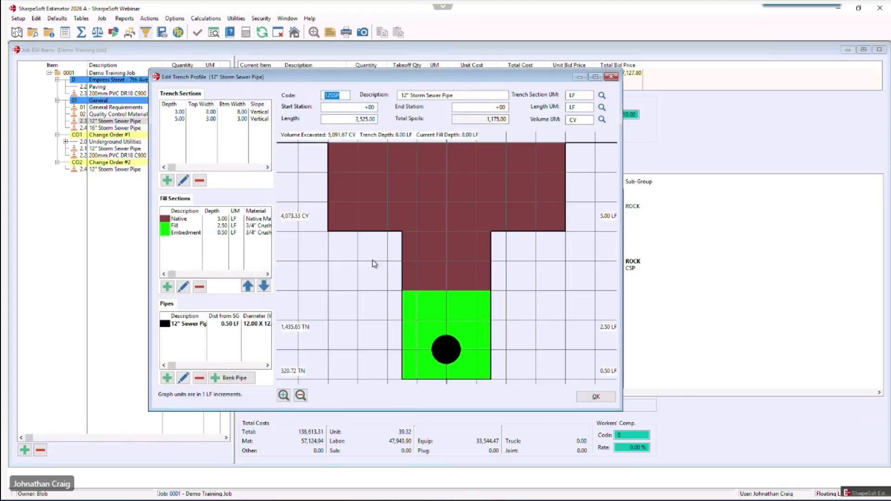